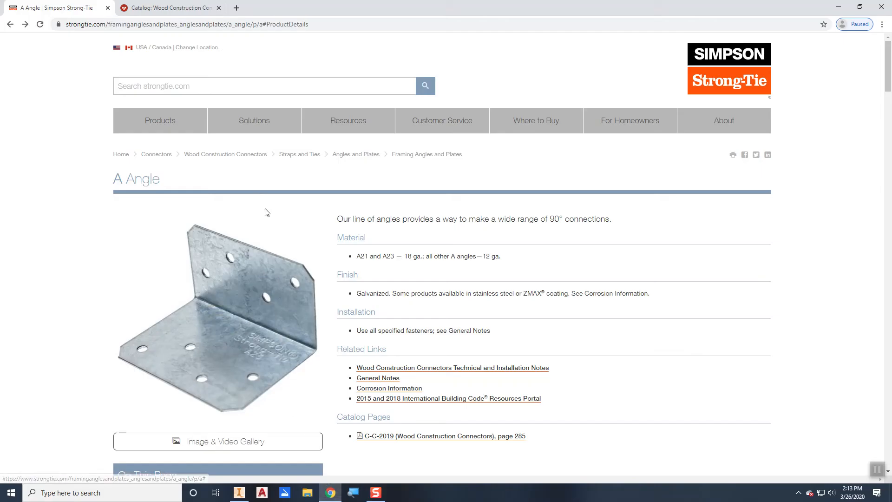
Step: Examine the A21 angle's material gauge on the product page and its dimensions in the magnified catalog table
left_click_drag(356, 257, 365, 256)
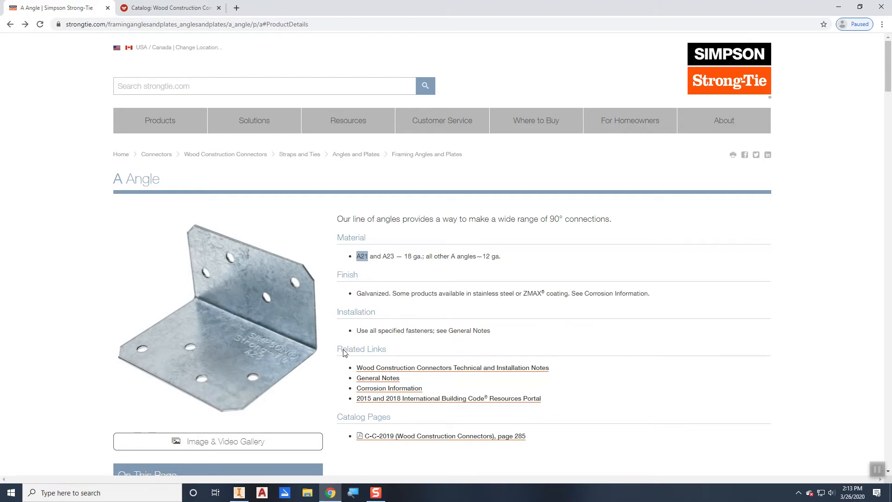
left_click(184, 9)
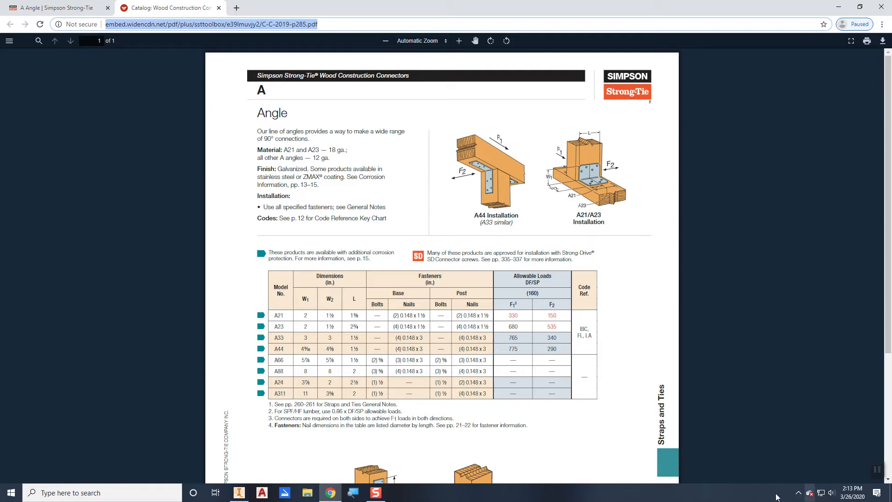
left_click(352, 493)
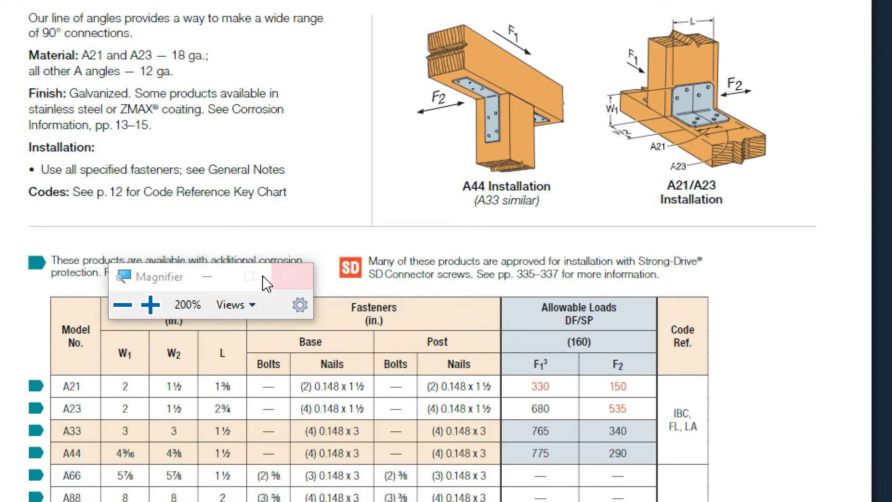
left_click(208, 276)
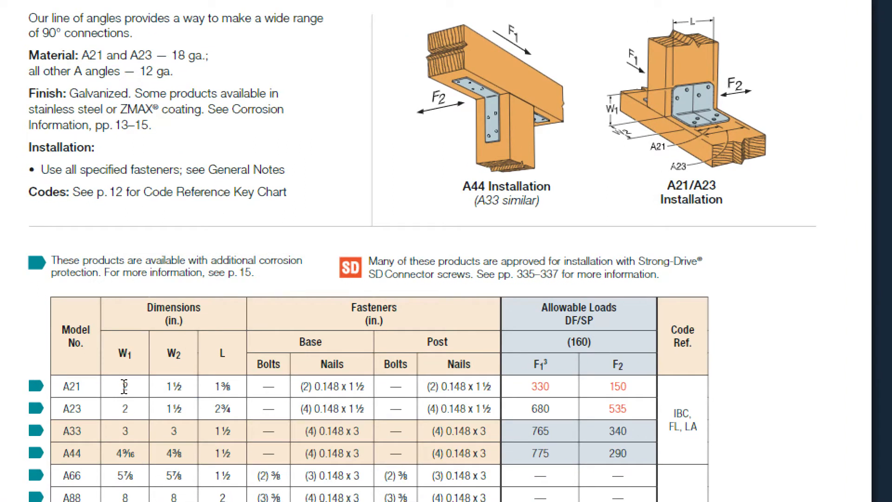
key("ctrl+a")
left_click(129, 387)
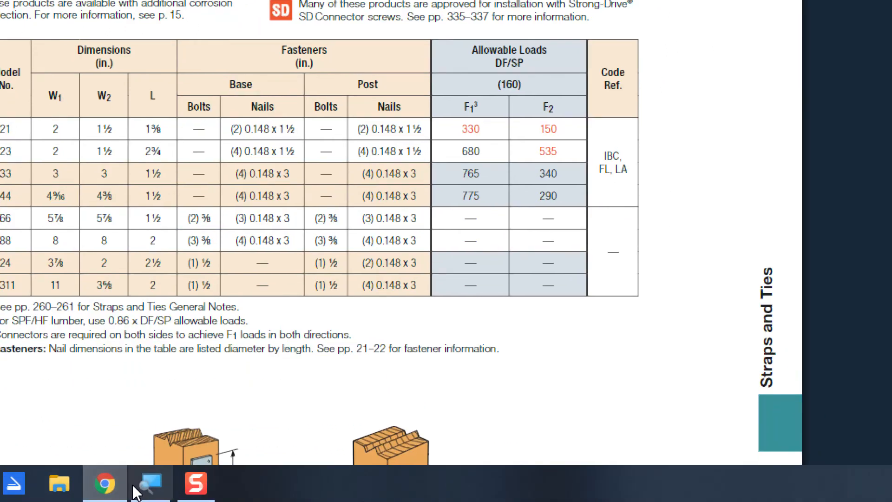
left_click(150, 483)
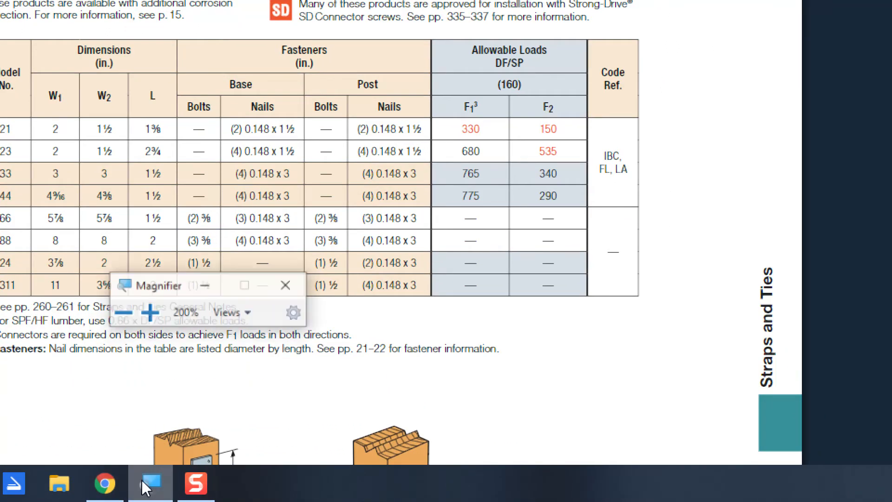
left_click(294, 281)
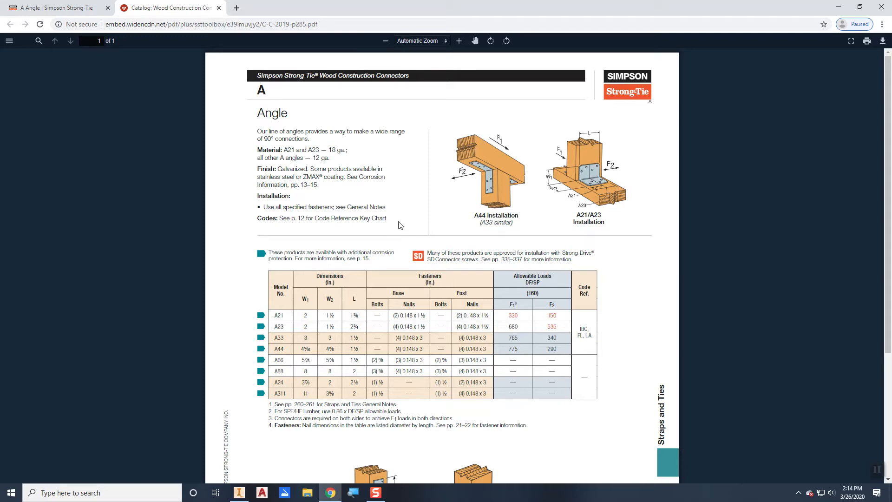
Step: Switch to Inventor and create a new part from the Sheet Metal.ipt template
left_click(245, 490)
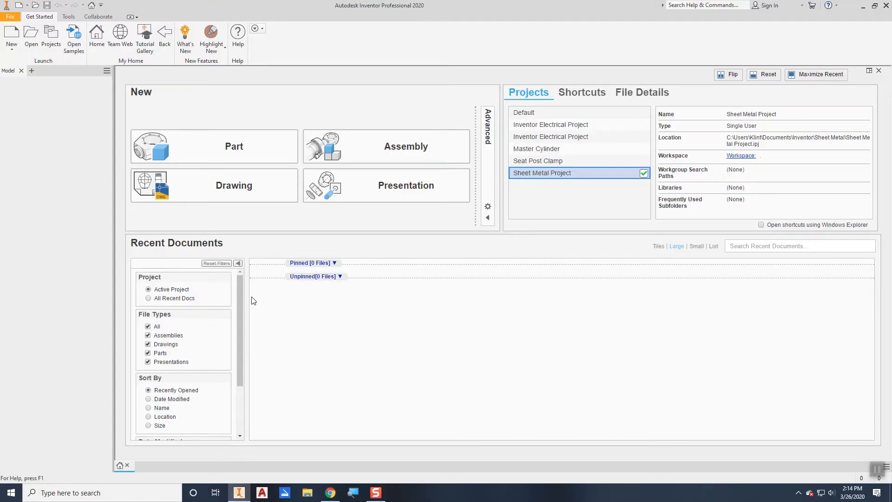
left_click(11, 35)
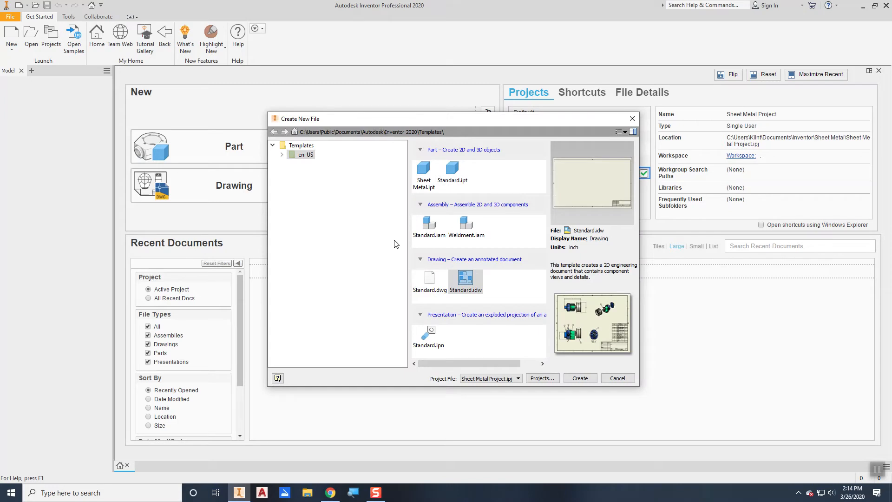
left_click(422, 176)
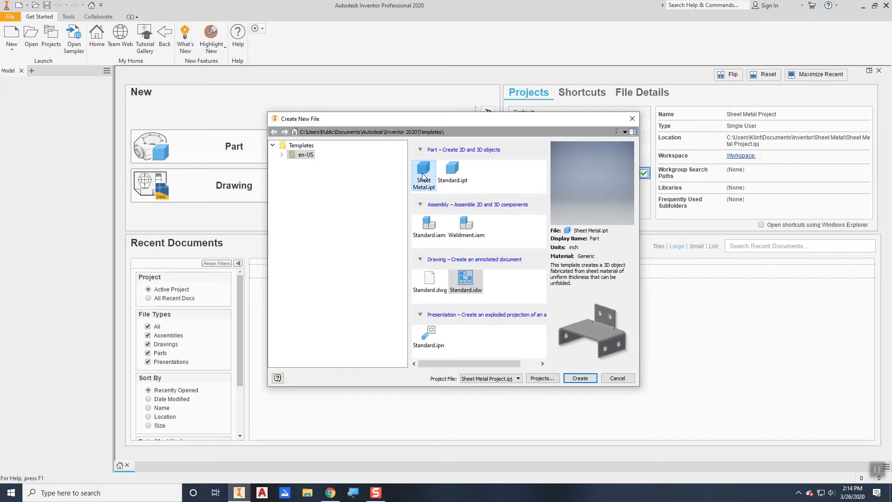
left_click(576, 378)
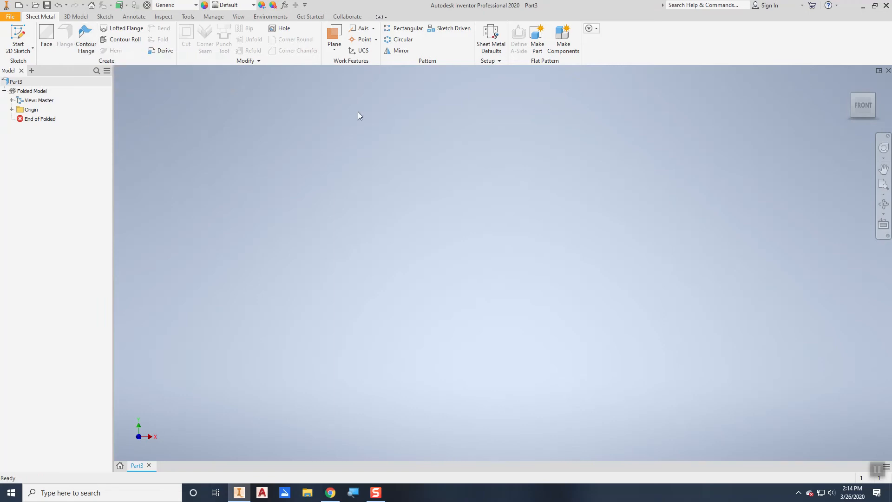
Step: Create a new sheet metal rule named "18 ga Galvanized" based on the Default rule
left_click(490, 45)
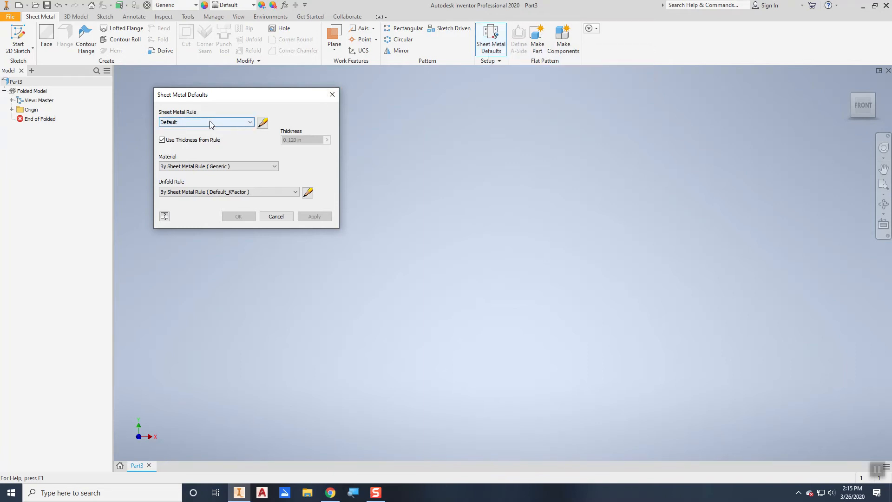
left_click(263, 123)
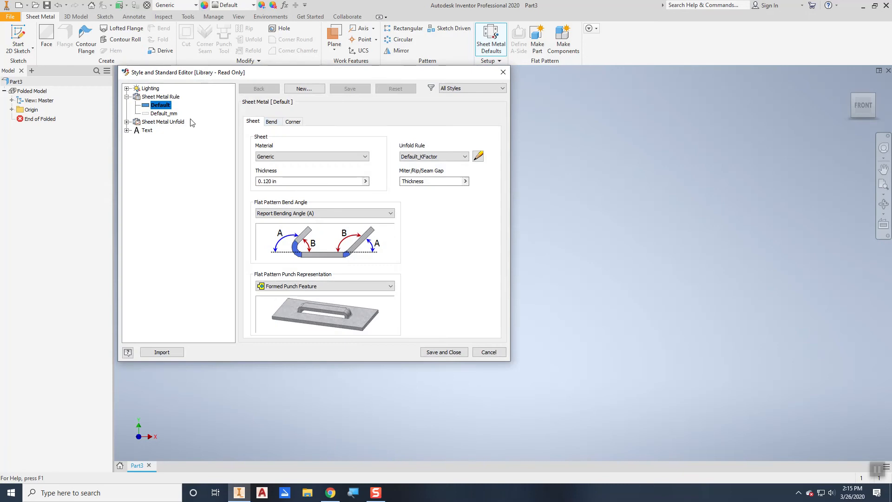
left_click(293, 89)
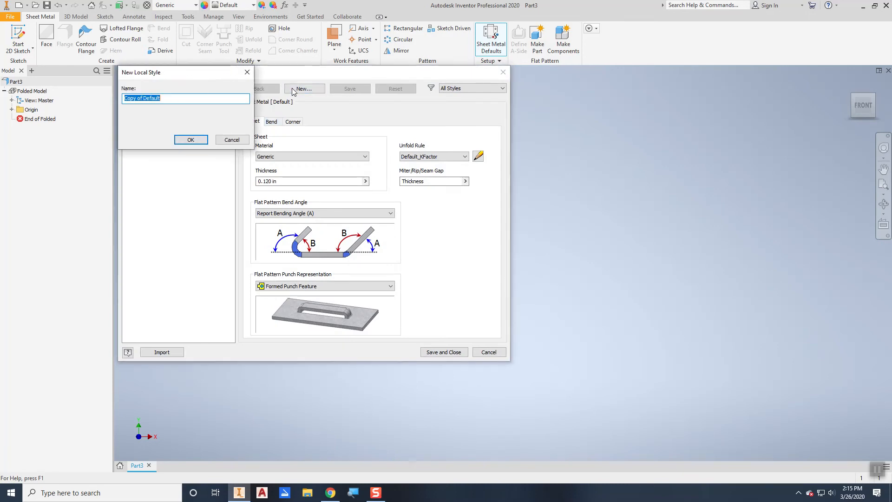
type("18 ga Galvn")
key("BackSpace")
type("anized")
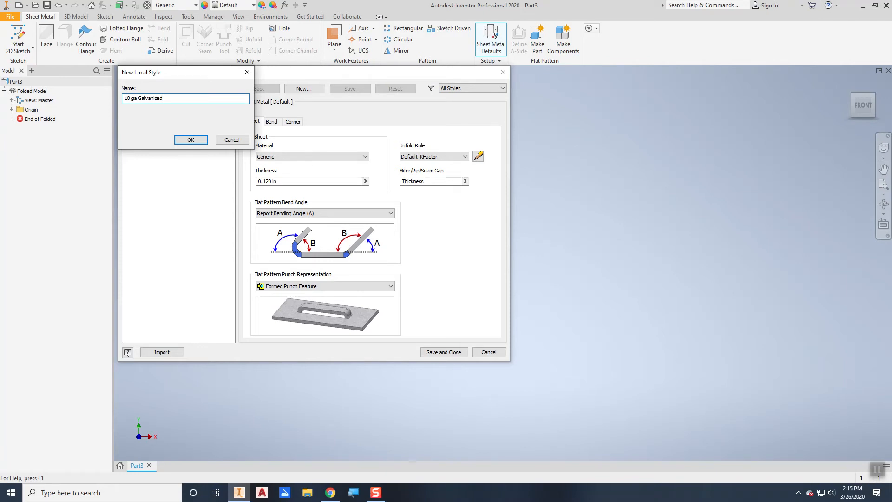
key("Return")
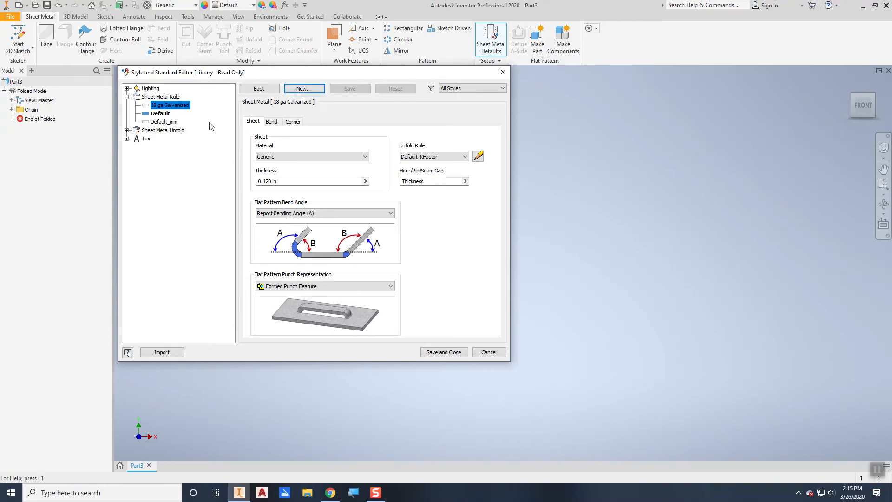
Step: Set the 18 ga Galvanized rule's material to Steel, Galvanized and its thickness to .0516 in
left_click(273, 159)
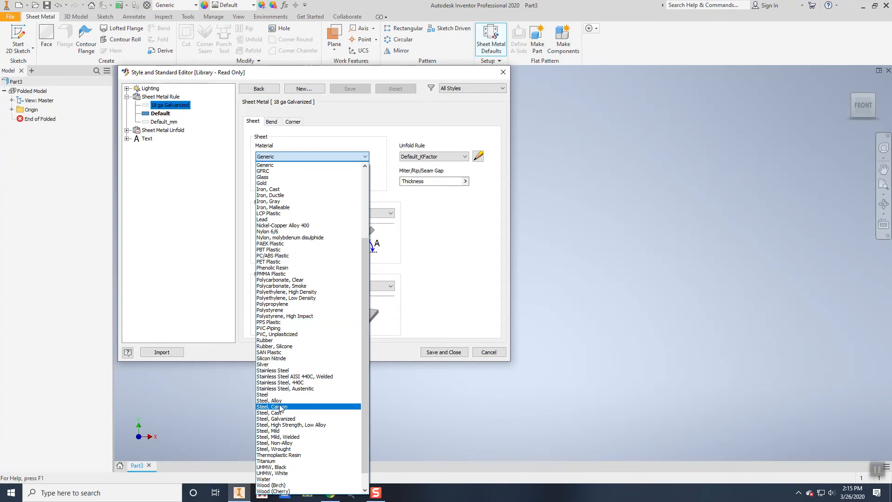
left_click(285, 420)
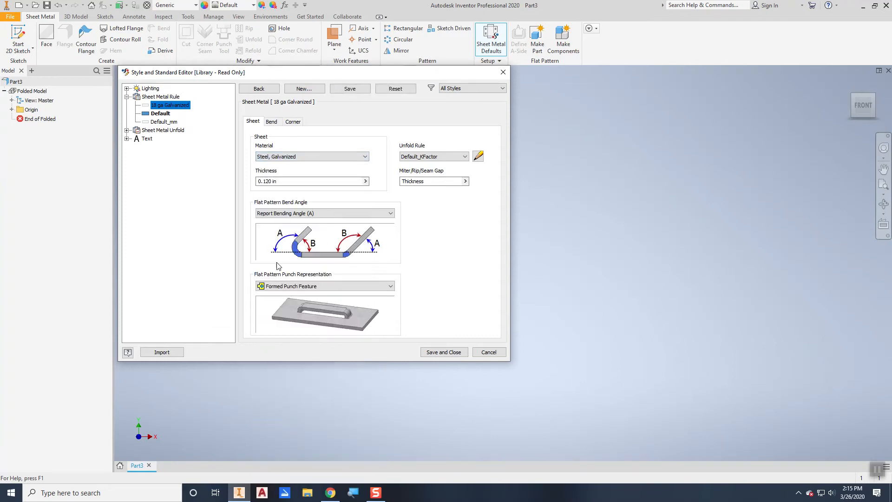
left_click_drag(279, 181, 254, 182)
type(".0516")
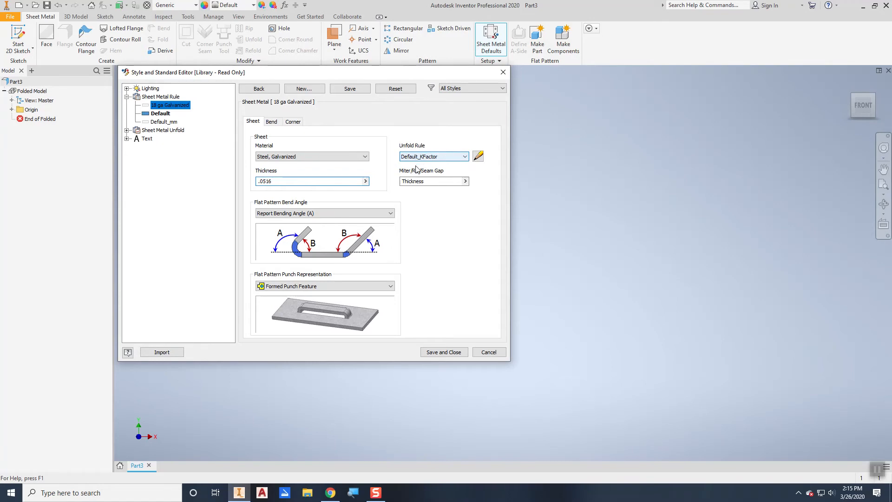
mouse_move(418, 185)
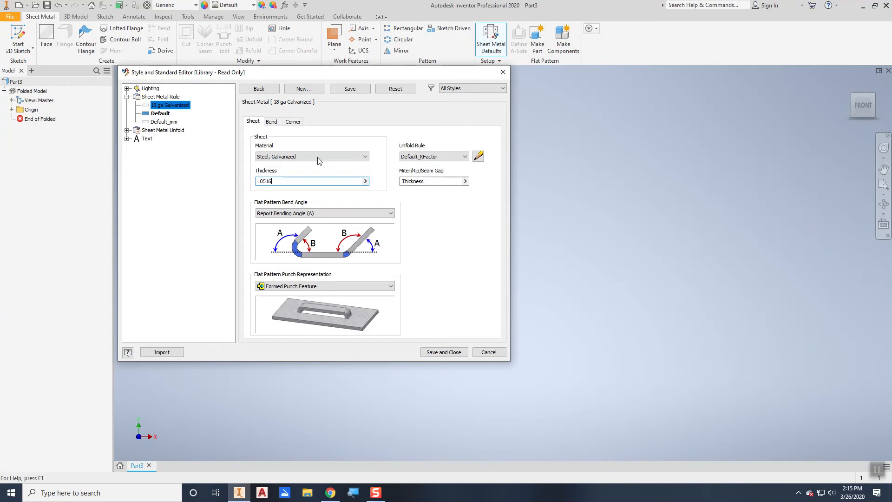
Step: Set both the bend relief shape and the two-bend corner relief shape of the rule to Round
left_click(274, 123)
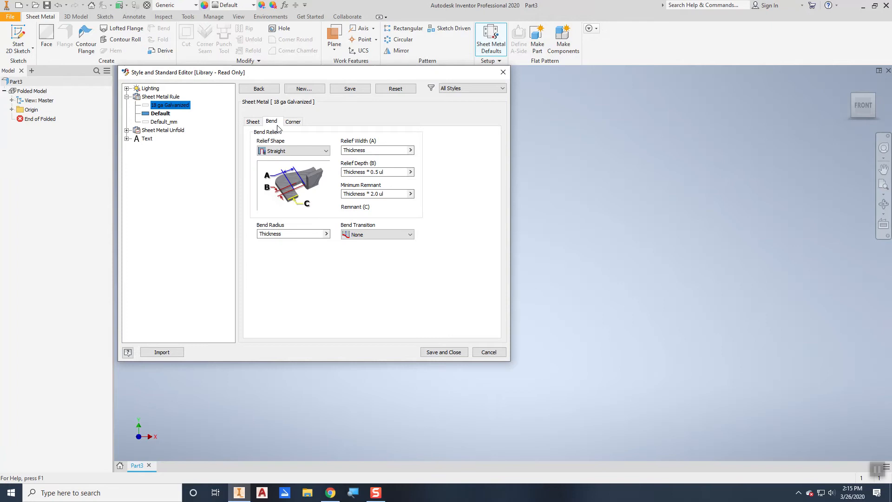
left_click(279, 151)
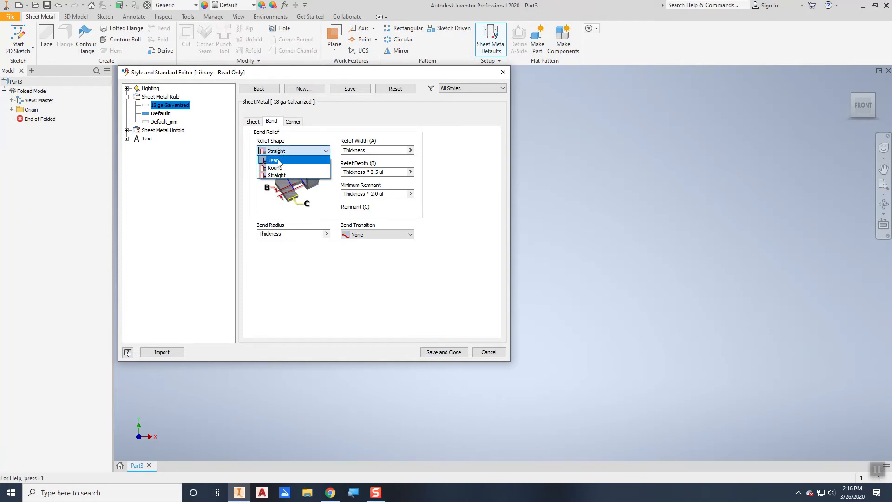
left_click(279, 168)
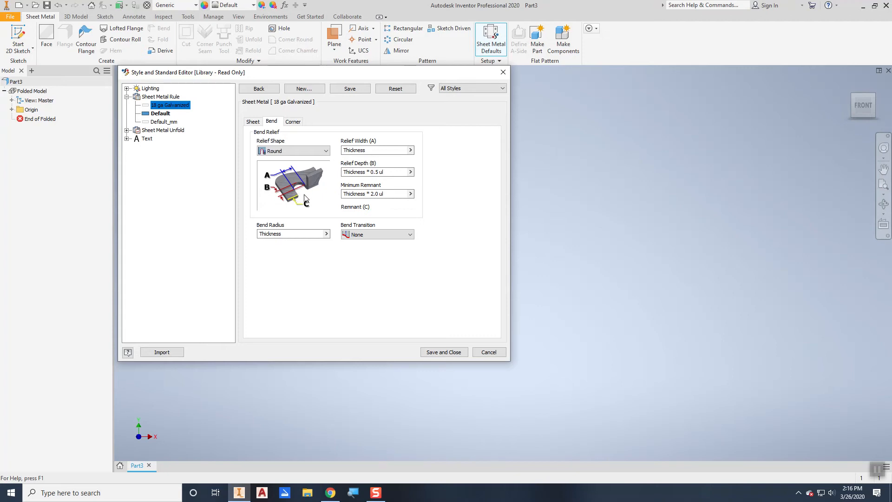
left_click(294, 122)
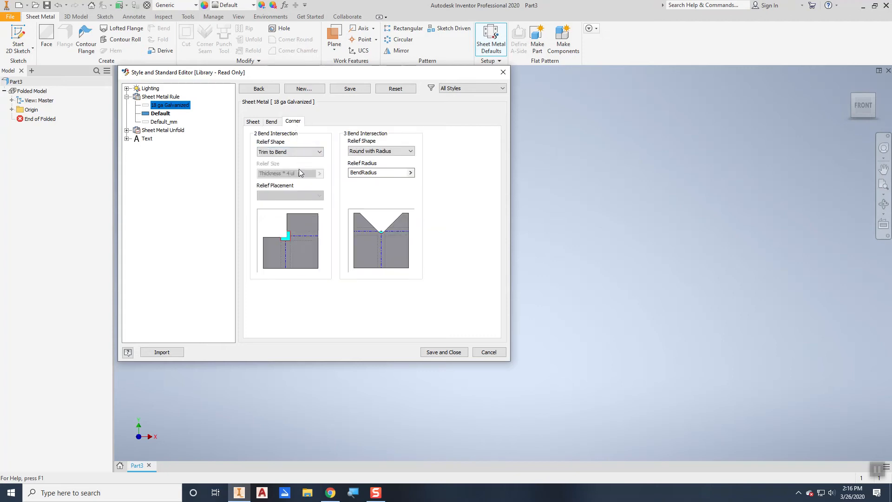
left_click(289, 152)
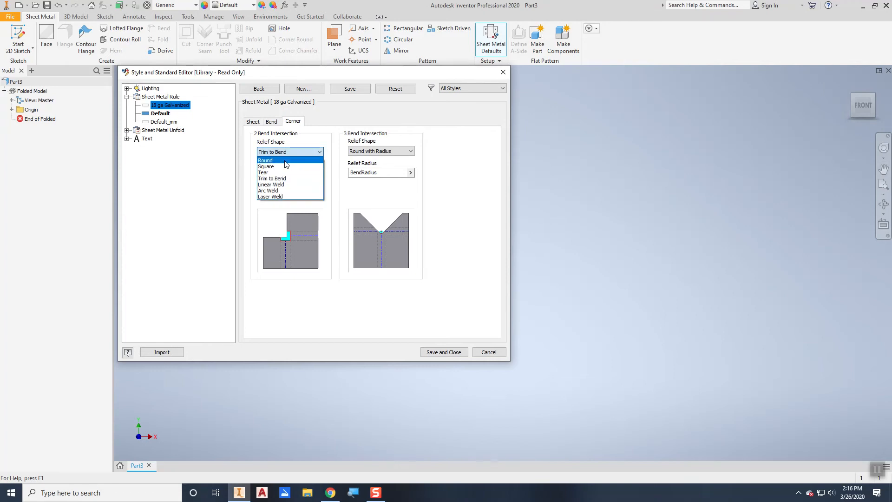
left_click(285, 161)
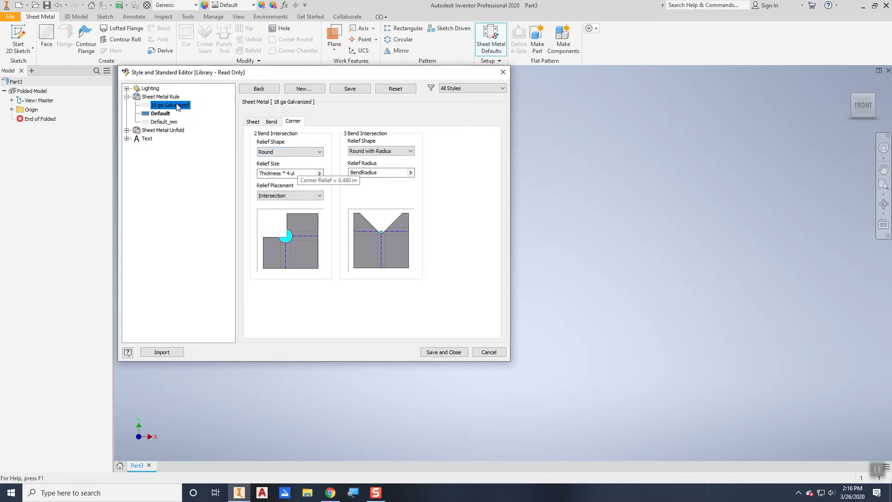
Step: Save the 18 ga Galvanized rule, make it the active sheet metal rule, and close the style editor and defaults
left_click(349, 89)
double_click(170, 105)
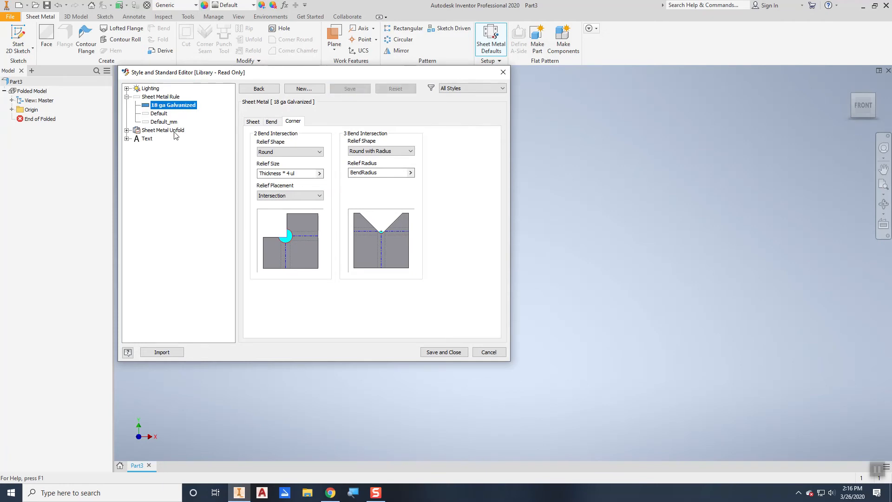
left_click(431, 352)
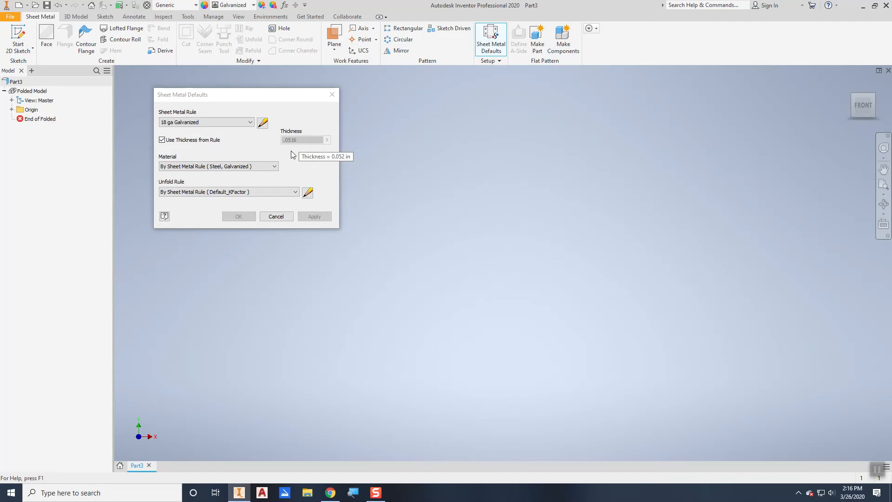
left_click(275, 216)
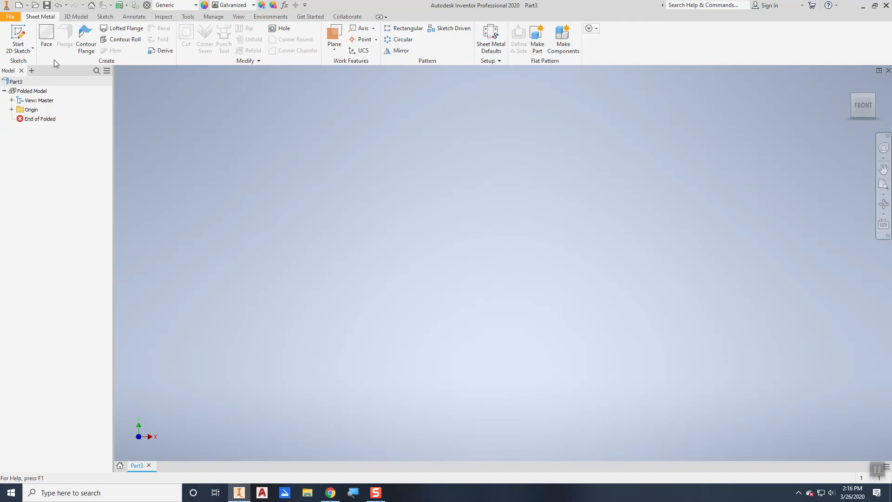
Step: Start a 2D sketch on the horizontal XZ plane and draw a rectangle with one corner at the origin
left_click(18, 36)
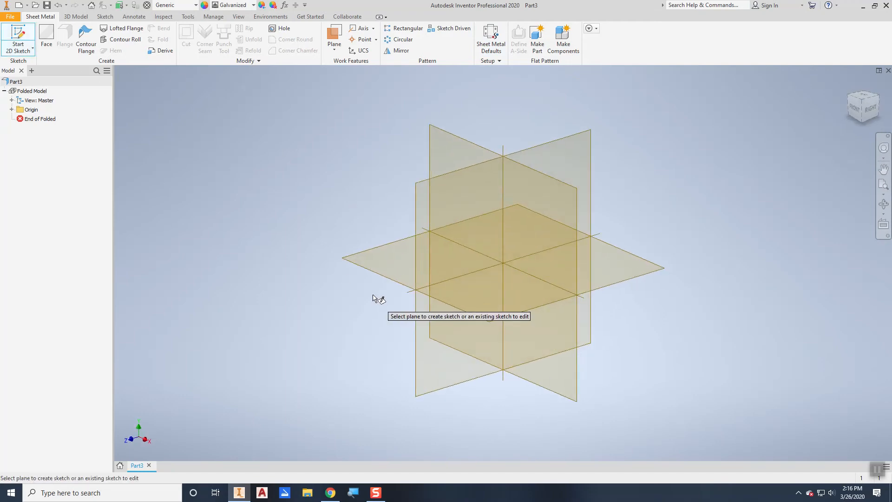
left_click(377, 272)
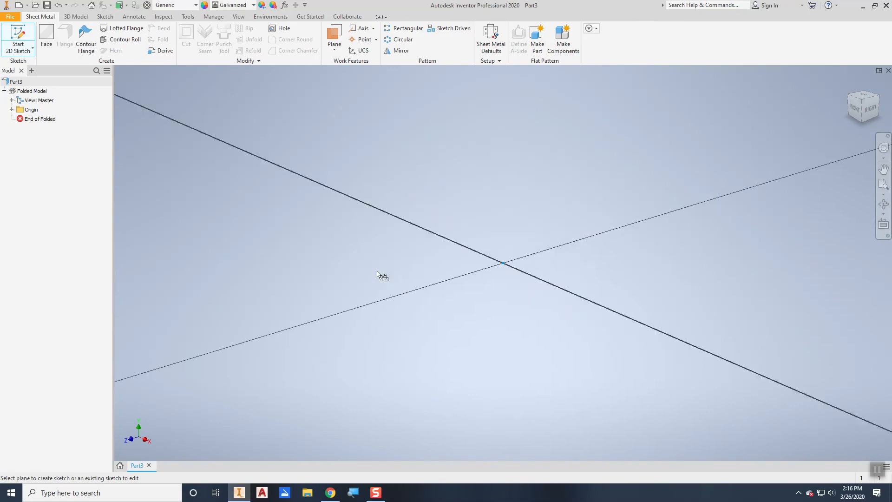
left_click(875, 83)
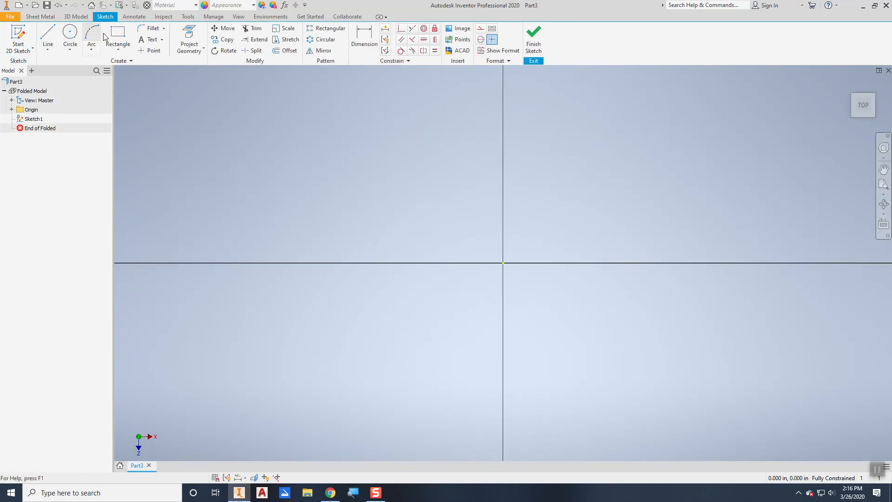
left_click(117, 35)
left_click(502, 263)
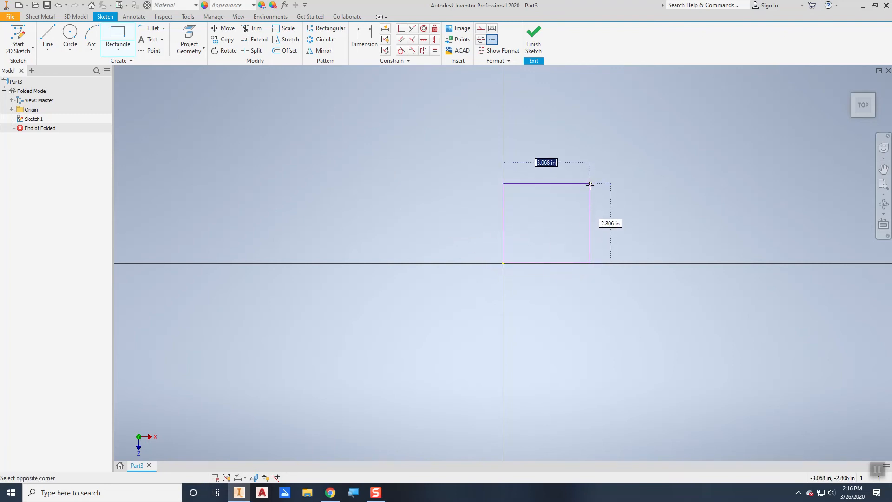
left_click(549, 228)
scroll(549, 228, "down", 1)
scroll(534, 241, "up", 5)
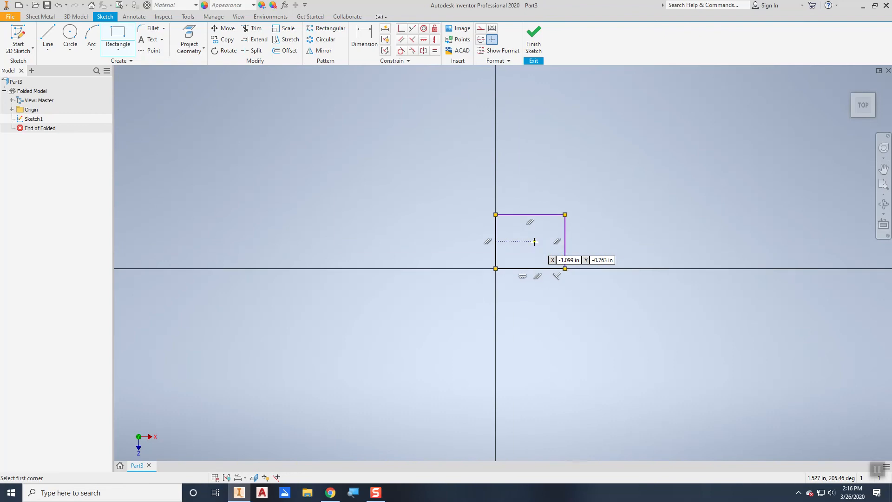
Step: Check the A21 row in the catalog PDF and dimension the sketched rectangle's width along X at 1.5 in
left_click(330, 492)
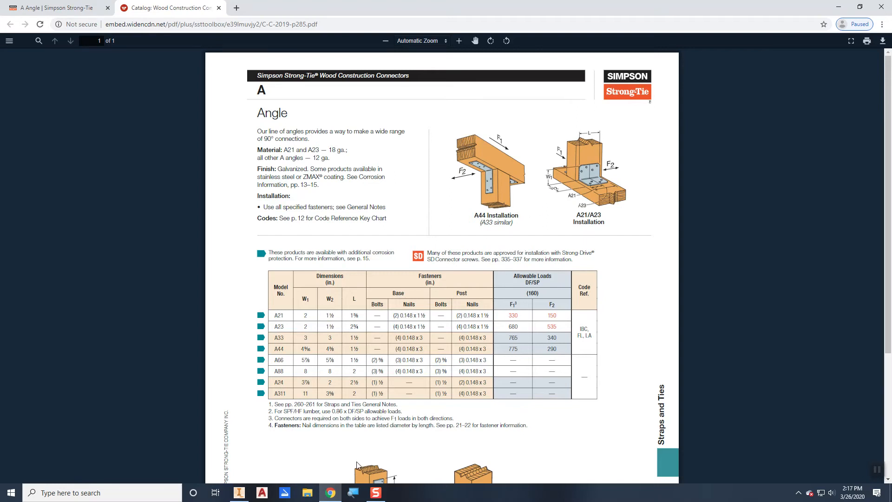
left_click(239, 492)
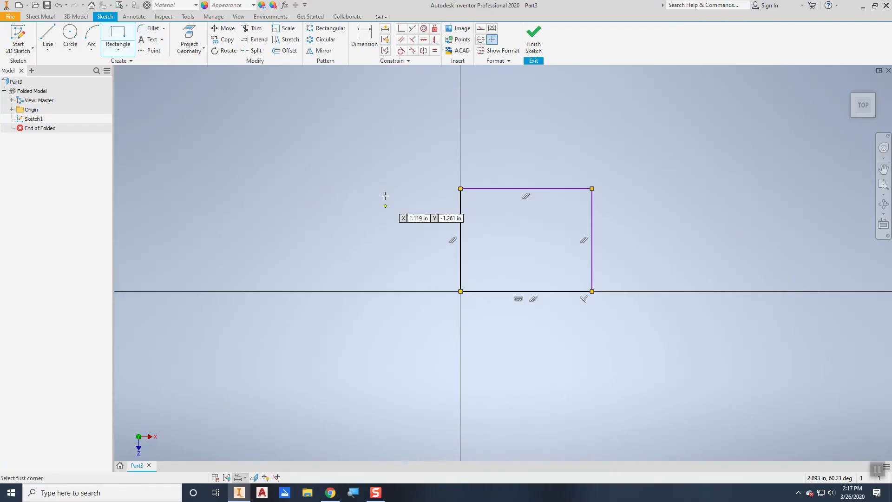
left_click(512, 291)
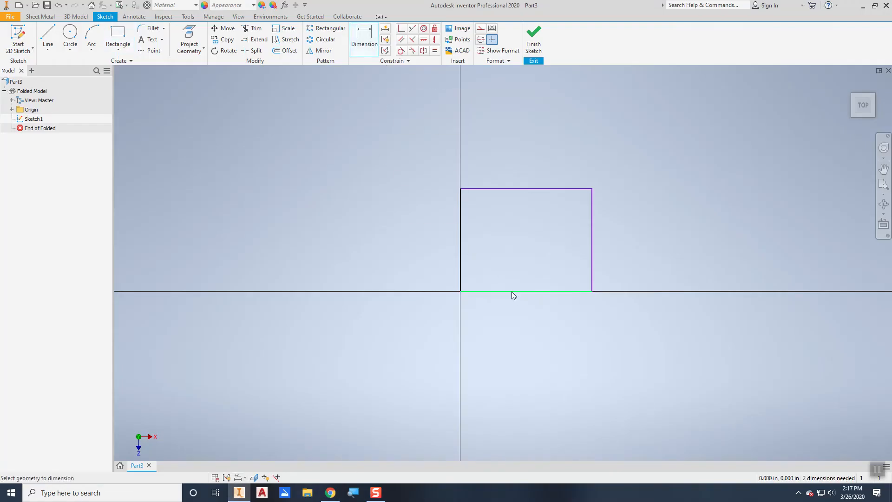
left_click(531, 336)
type("1.5")
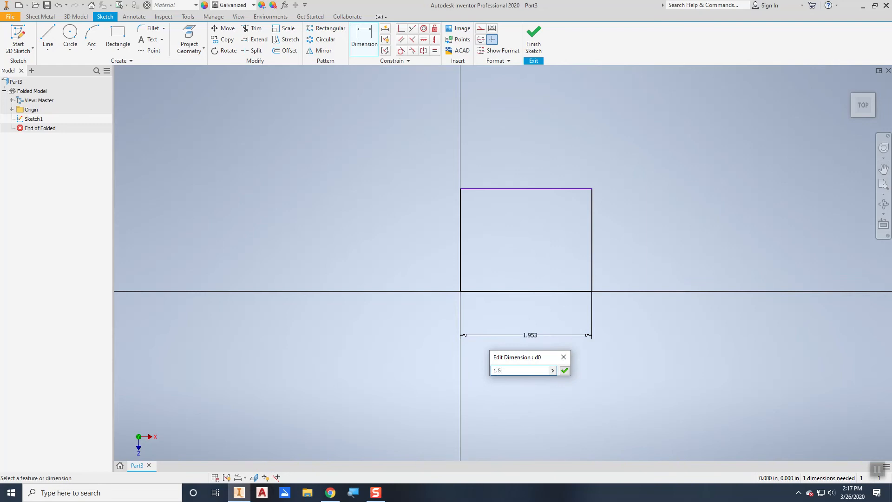
key("Return")
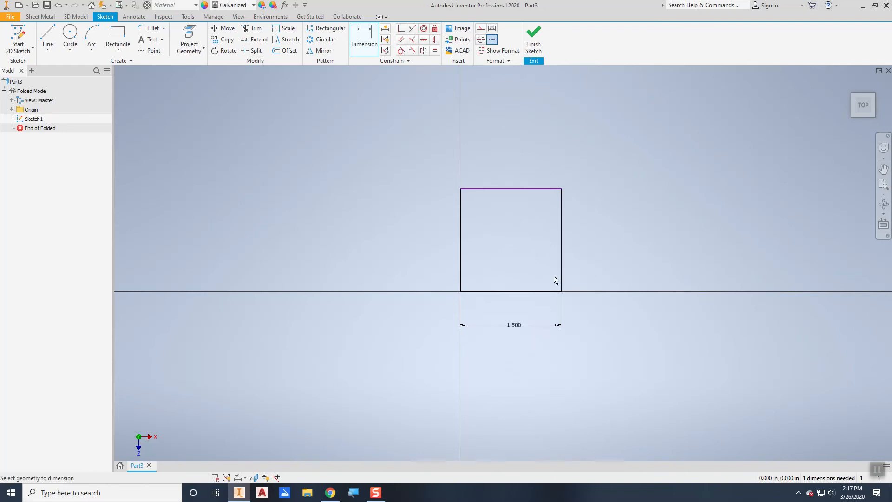
Step: Dimension the rectangle's other side at 1.375 in and finish the sketch
left_click(561, 258)
left_click(624, 251)
type("1.375")
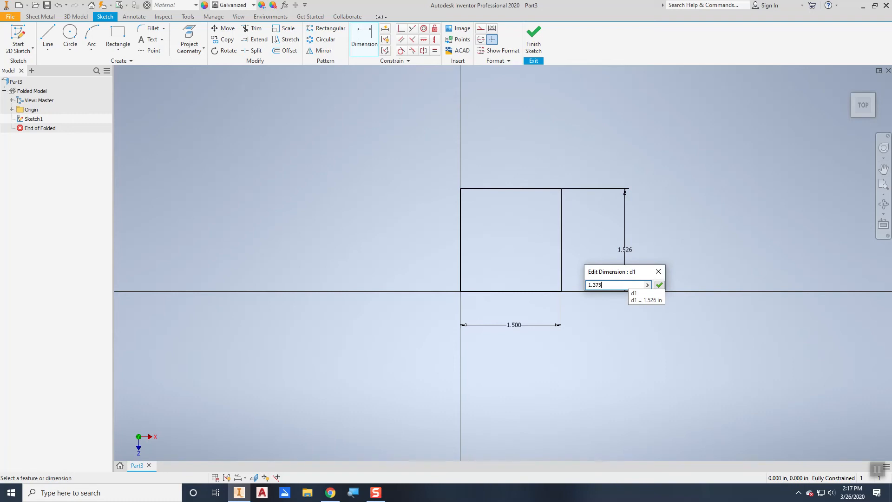
key("Return")
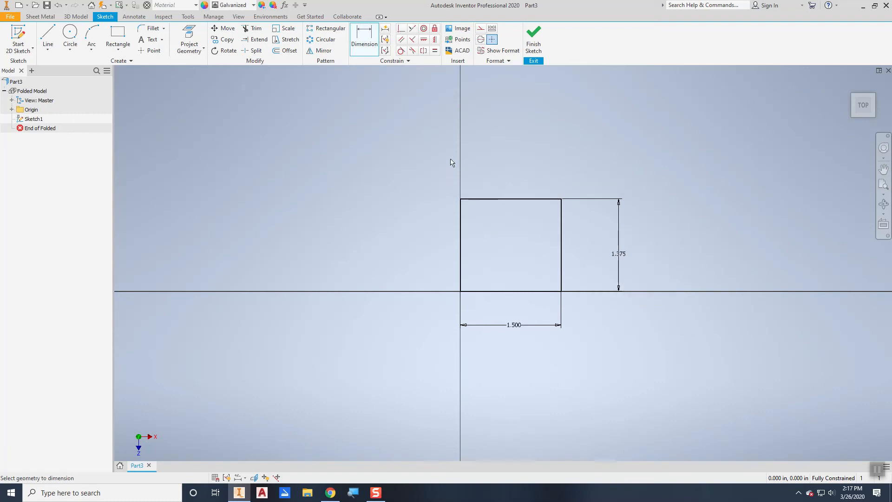
left_click(533, 39)
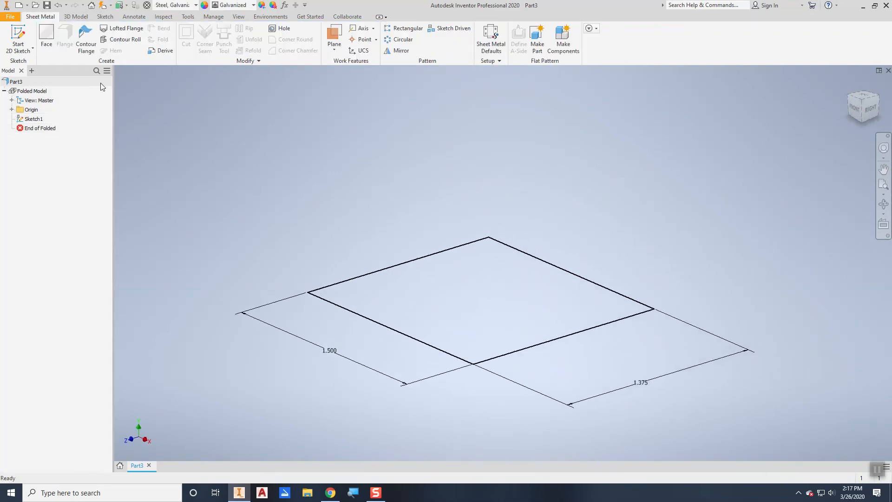
Step: Create a sheet metal Face from the rectangle using the default 18 ga Galvanized rule, offset upward
left_click(51, 37)
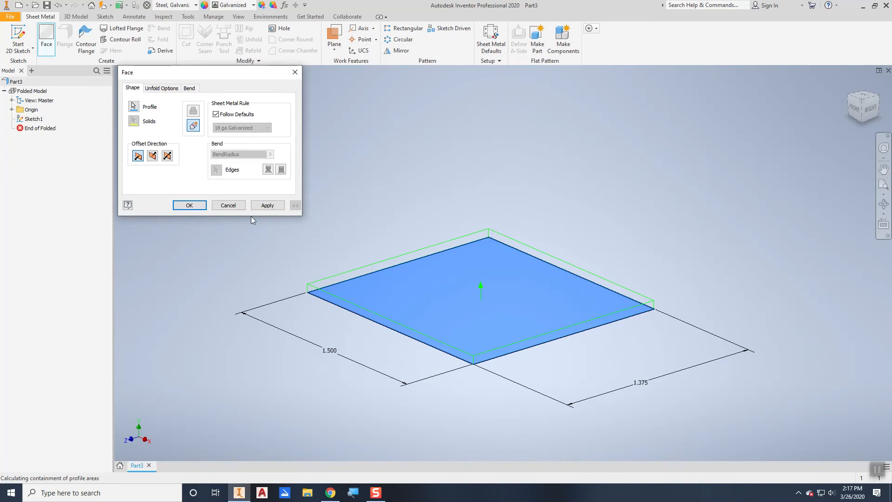
left_click(258, 206)
middle_click_drag(281, 253, 370, 284)
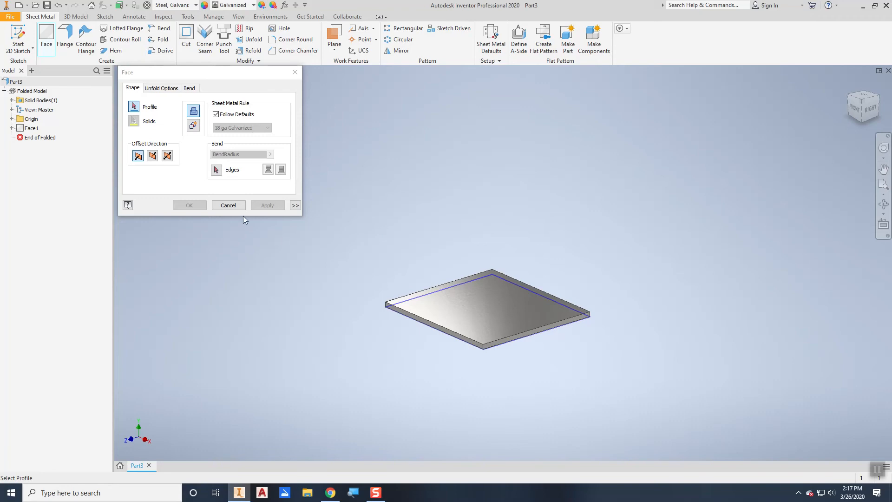
left_click(228, 206)
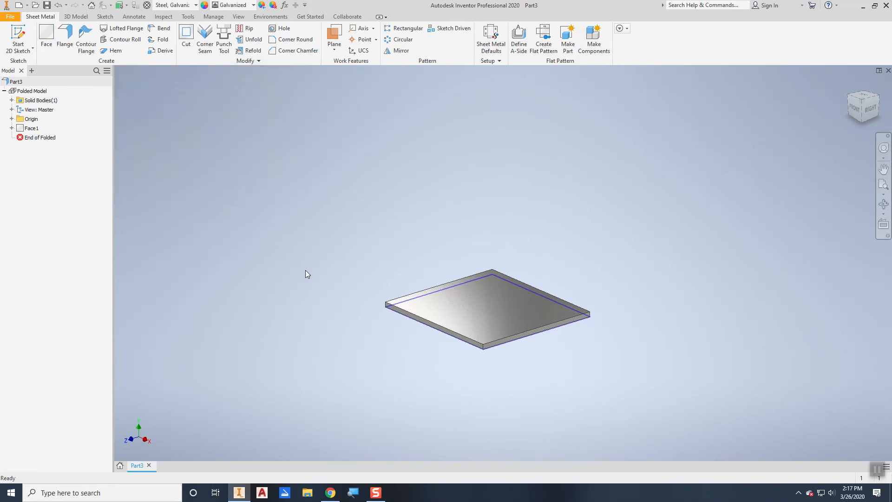
Step: Check the A21 leg length in the catalog, and set up a 2 in, 90-degree Flange on the plate's 1.375 in edge along the Z axis
middle_click_drag(342, 260, 362, 273)
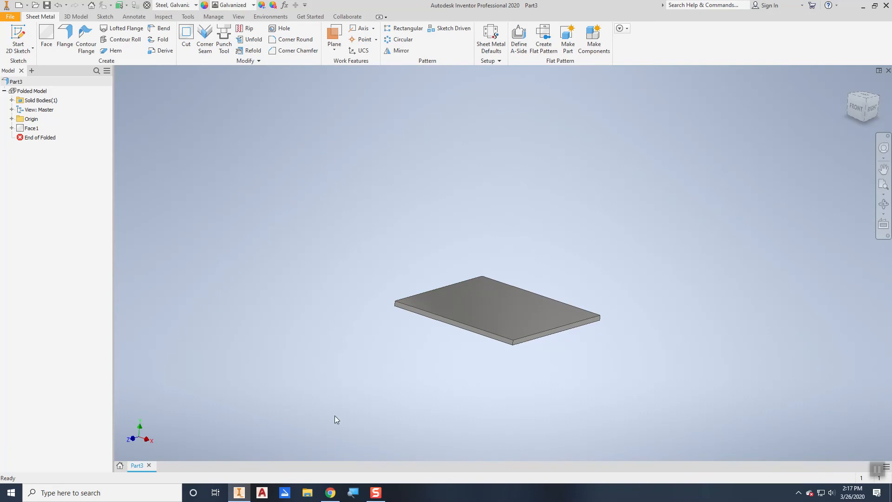
left_click(331, 492)
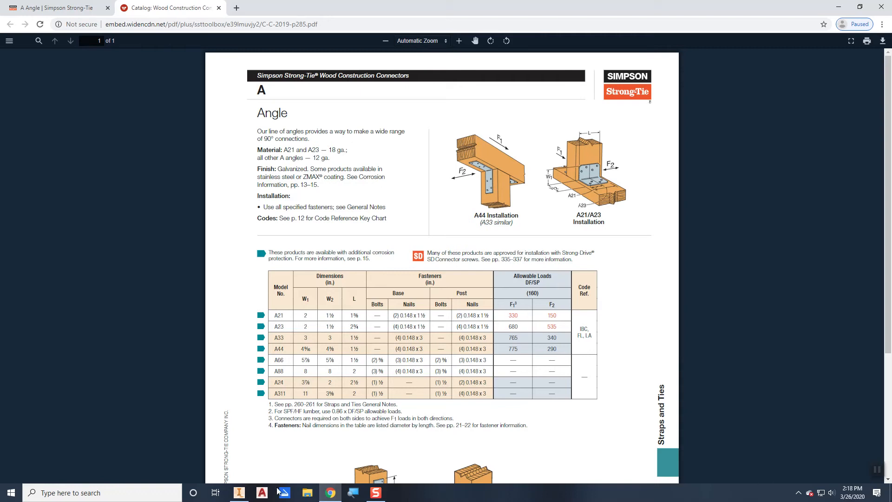
left_click(240, 492)
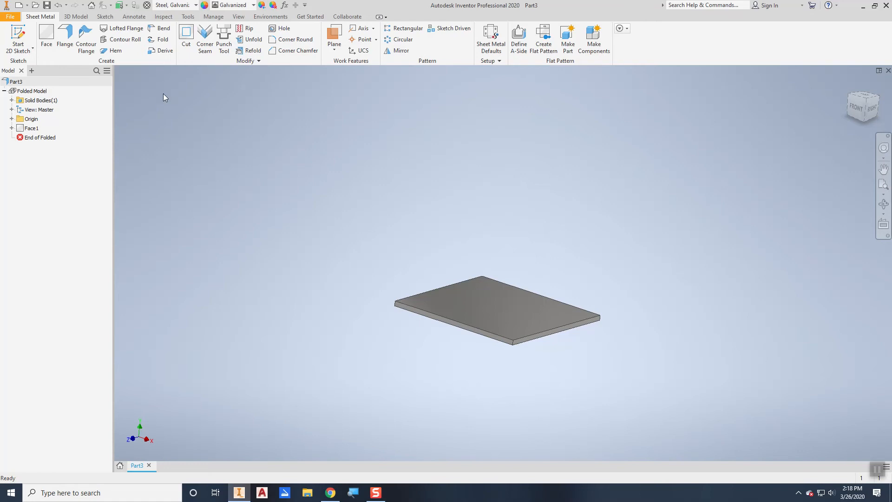
left_click(65, 39)
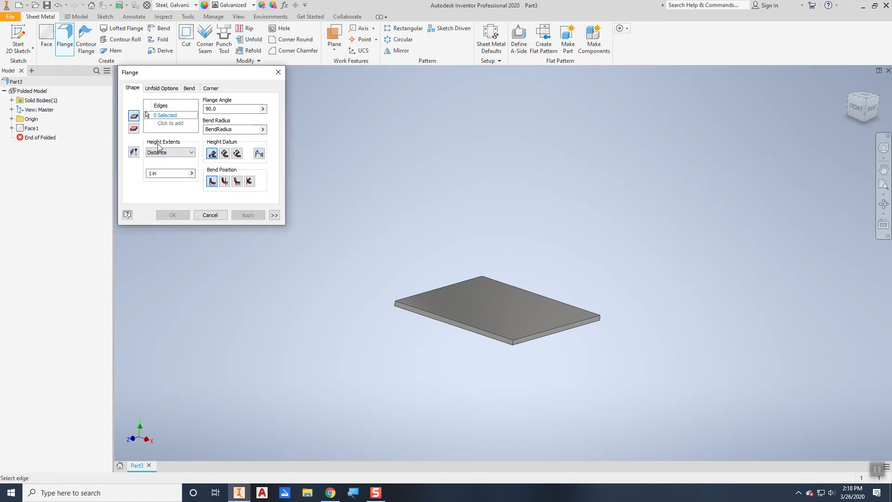
left_click(160, 172)
type("2")
left_click(167, 116)
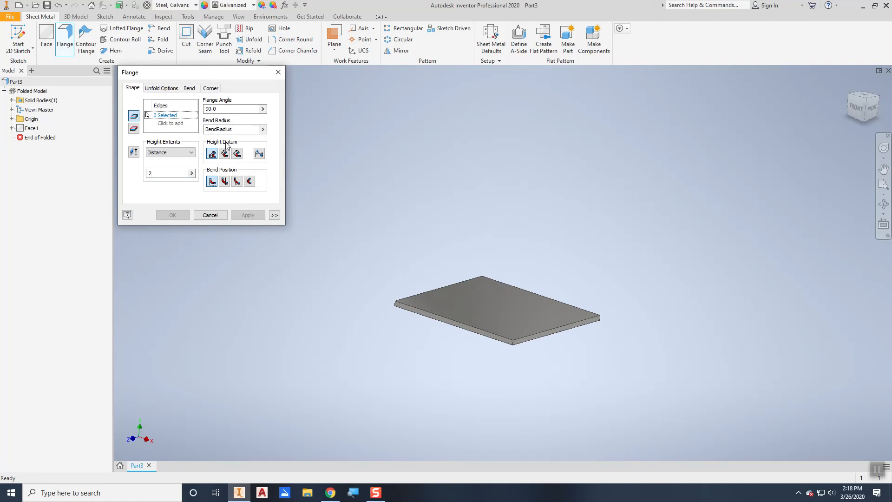
left_click(451, 285)
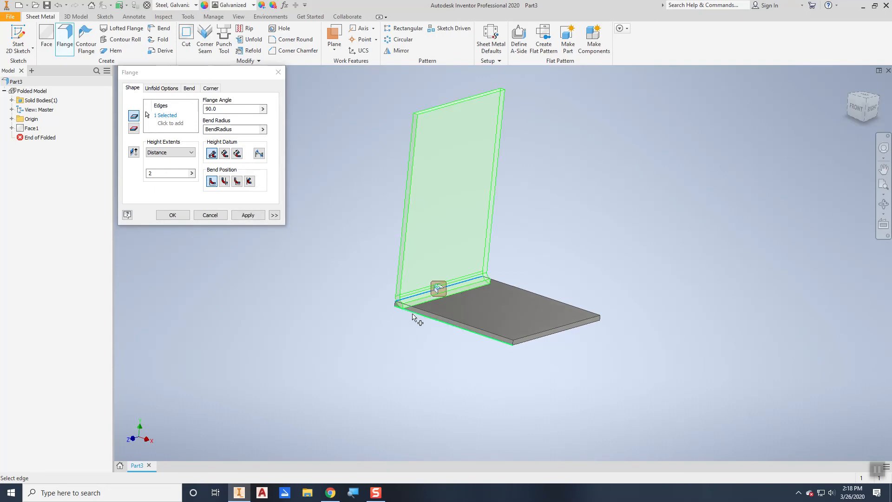
Step: Inspect the flange preview's bend position and height from the front, and create the flange with the bend inside the face extents
scroll(407, 316, "down", 5)
middle_click_drag(352, 327, 393, 346)
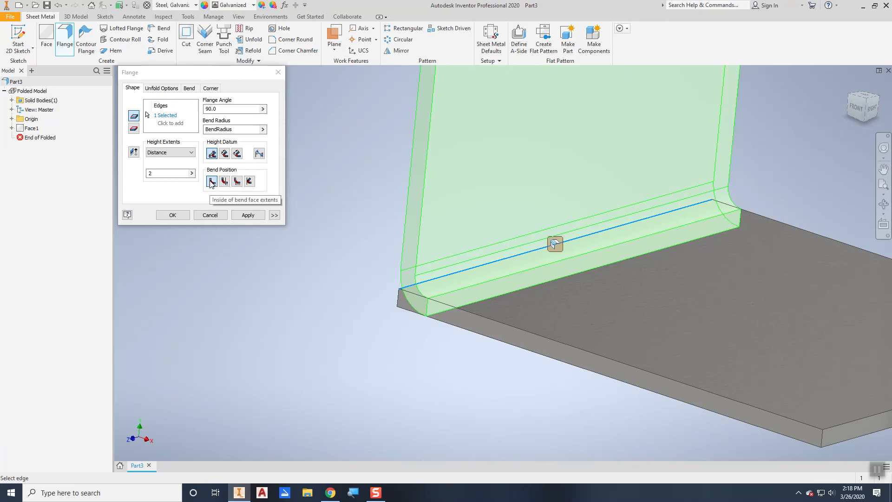
middle_click_drag(280, 327, 294, 282)
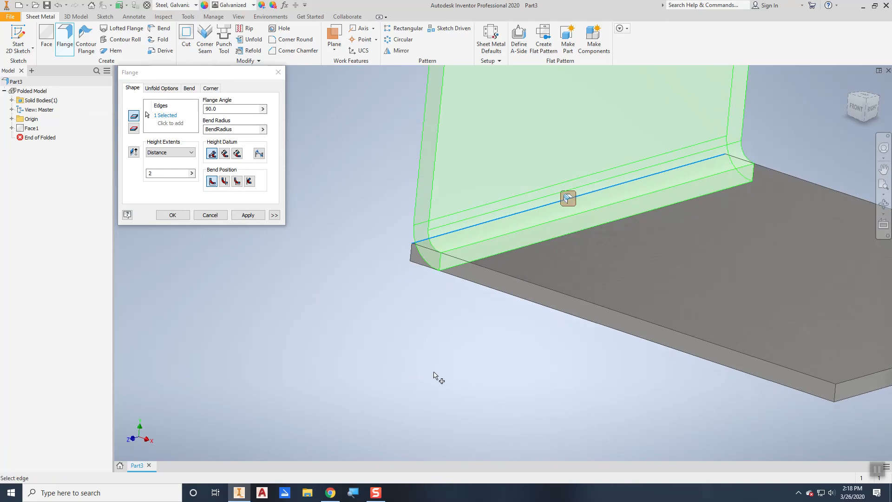
left_click(856, 107)
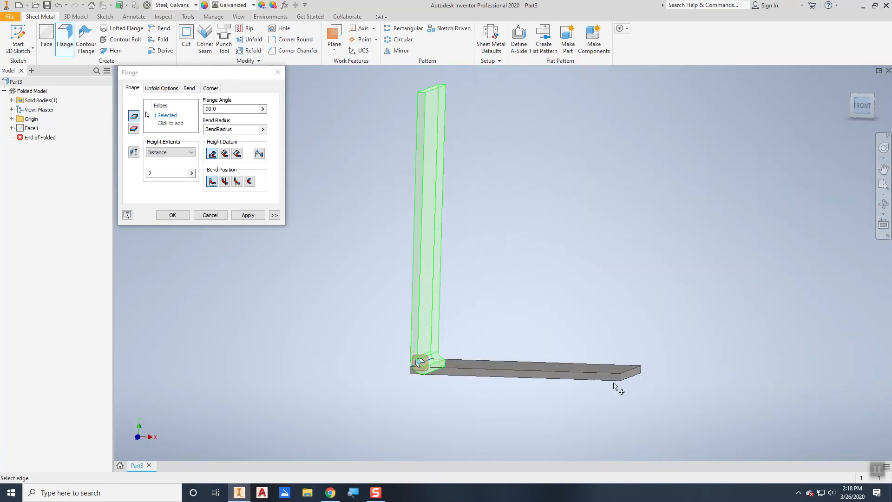
scroll(392, 415, "down", 4)
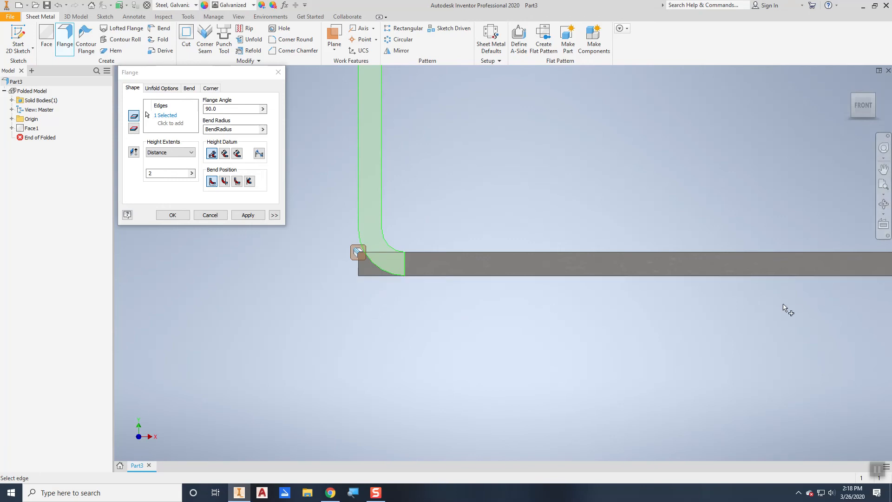
middle_click_drag(786, 308, 514, 286)
middle_click_drag(465, 336, 682, 349)
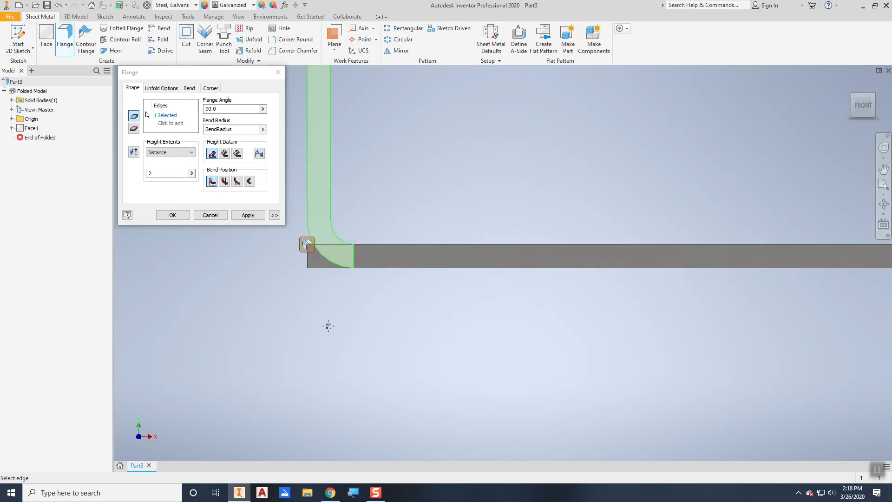
middle_click_drag(329, 324, 478, 390)
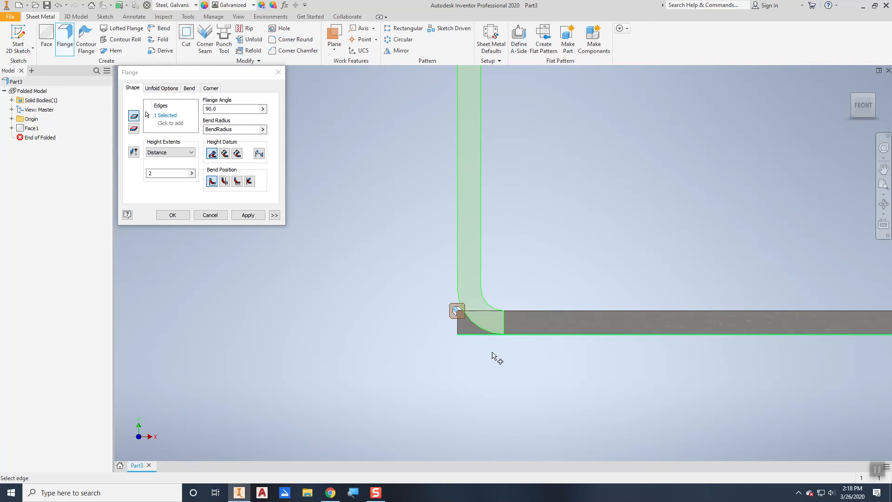
middle_click_drag(528, 209, 583, 235)
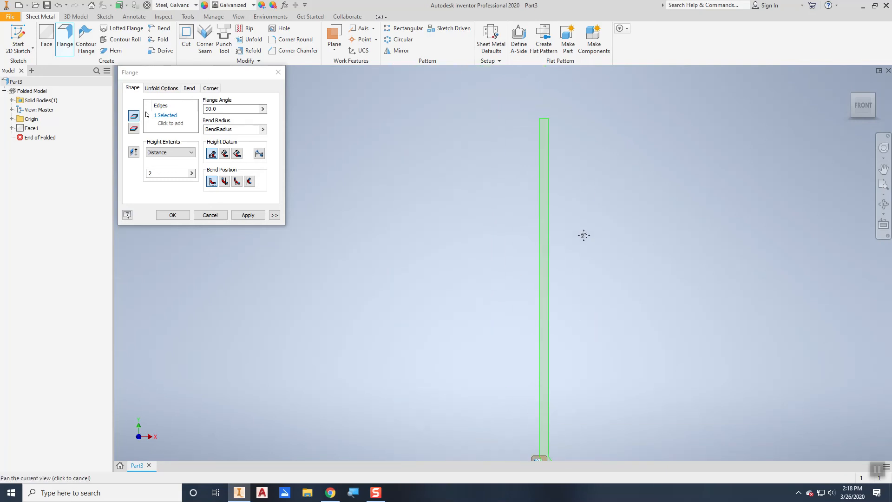
left_click(176, 216)
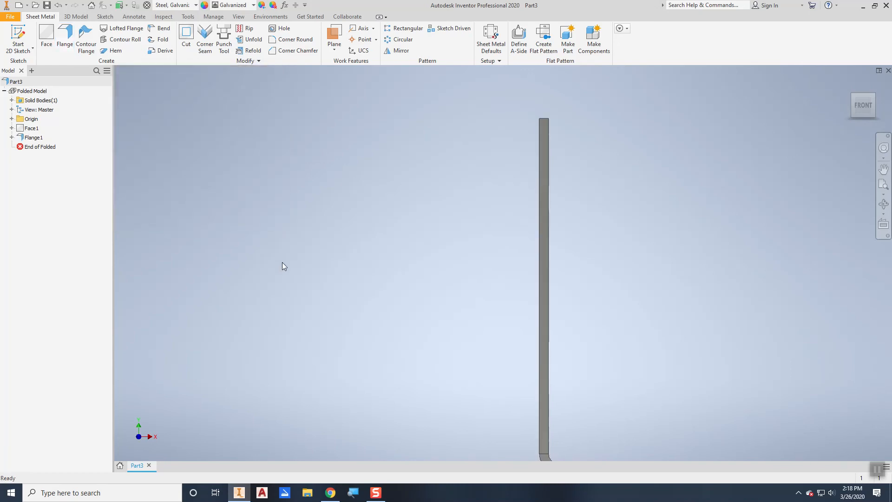
Step: Start a 2D sketch on the inner face of the vertical flange
key("F6")
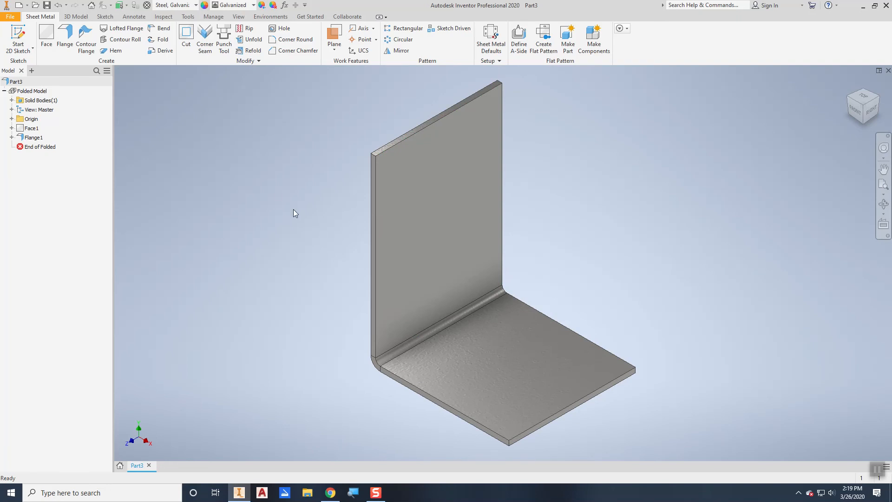
right_click(258, 180)
left_click(264, 204)
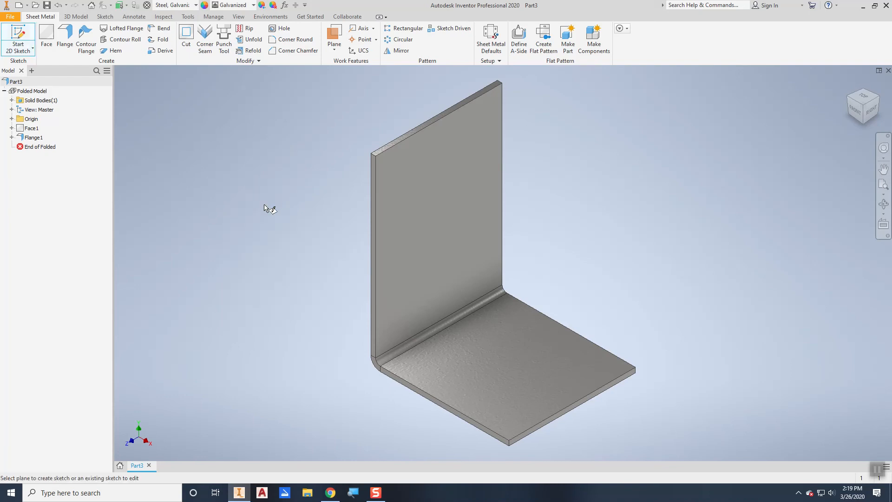
left_click(420, 205)
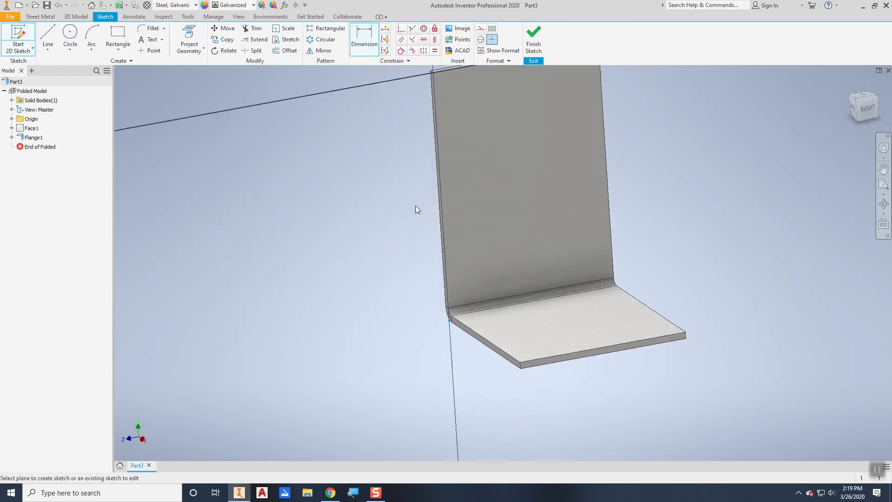
key("F2")
left_click_drag(336, 163, 271, 288)
middle_click_drag(271, 288, 241, 339)
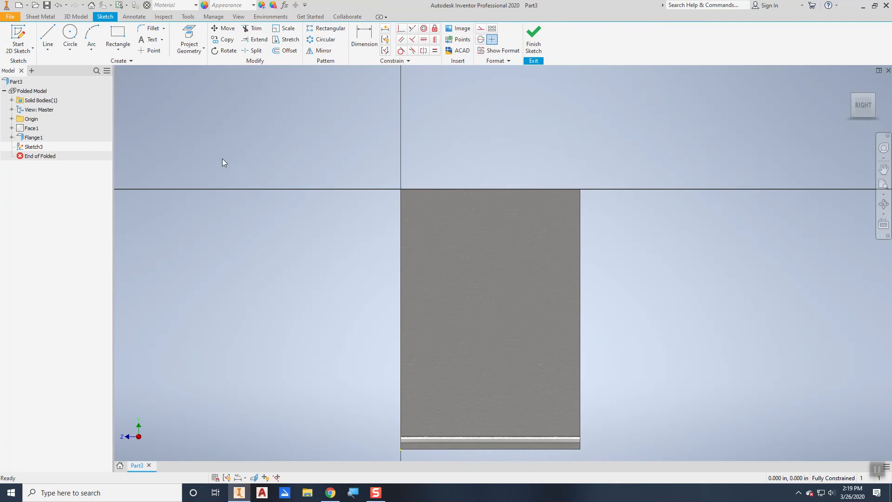
Step: Place two sketch points on the flange, a lower one near its left edge and an upper one near its right edge
left_click(149, 50)
left_click(440, 319)
left_click(545, 237)
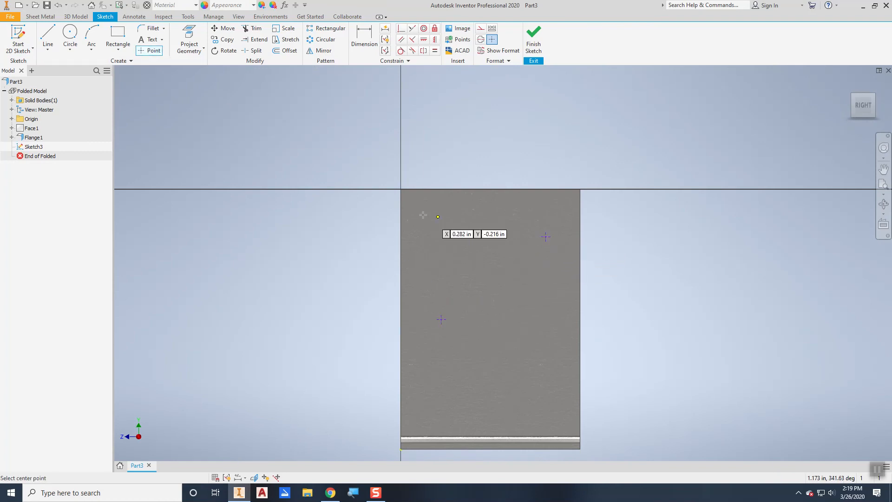
Step: Dimension the lower point .375 in from the flange's left edge
left_click(364, 40)
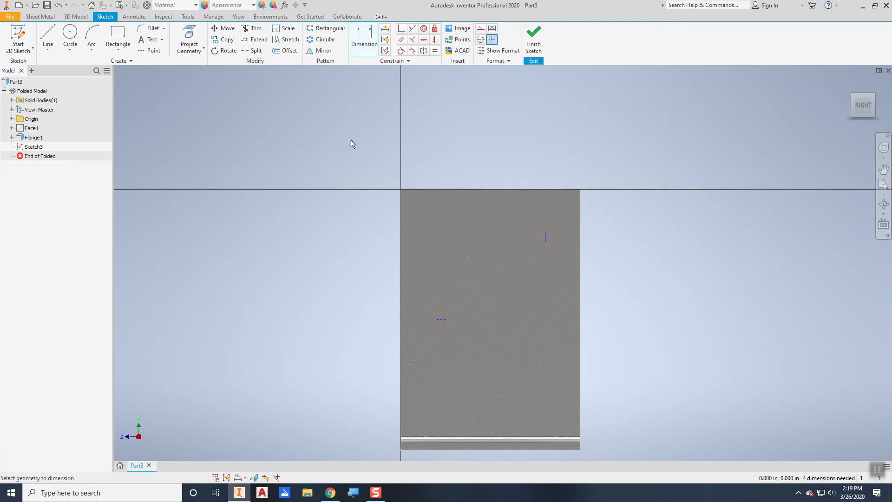
left_click(401, 241)
left_click(441, 319)
left_click(422, 148)
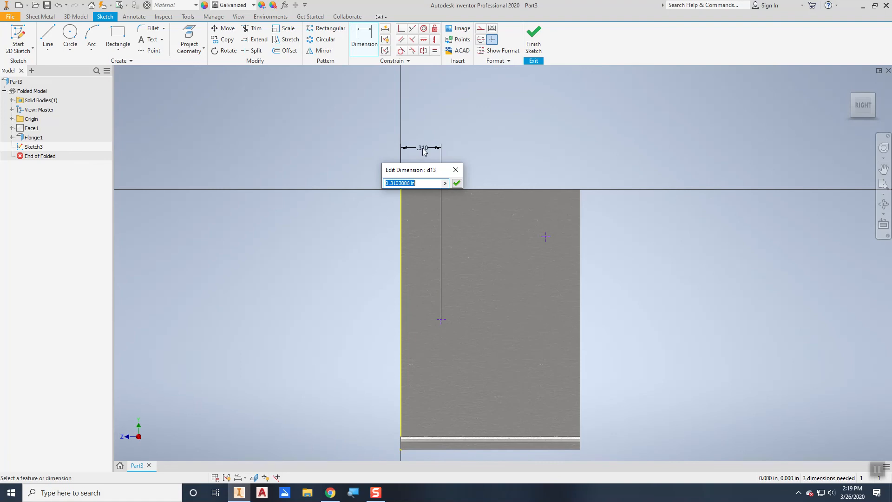
type(".375")
key("Return")
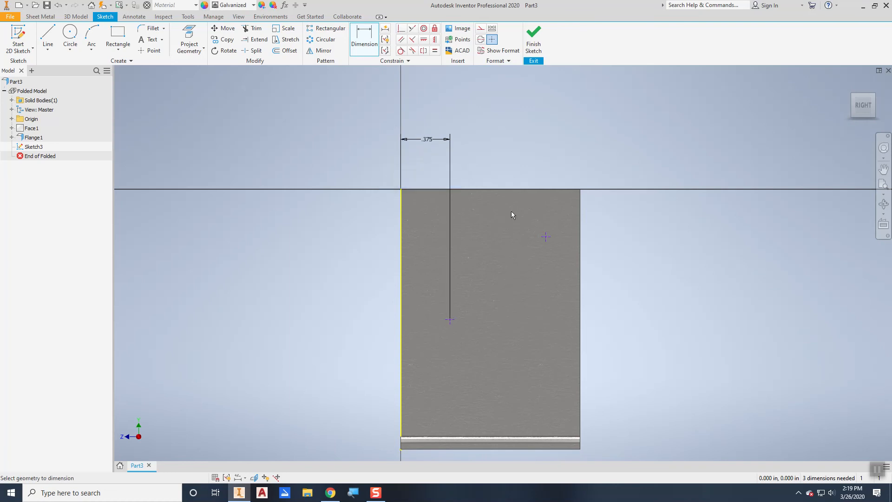
Step: Dimension the upper point from the flange's right edge, linked to the lower point's .375 in edge dimension (d13)
left_click(579, 216)
left_click(546, 236)
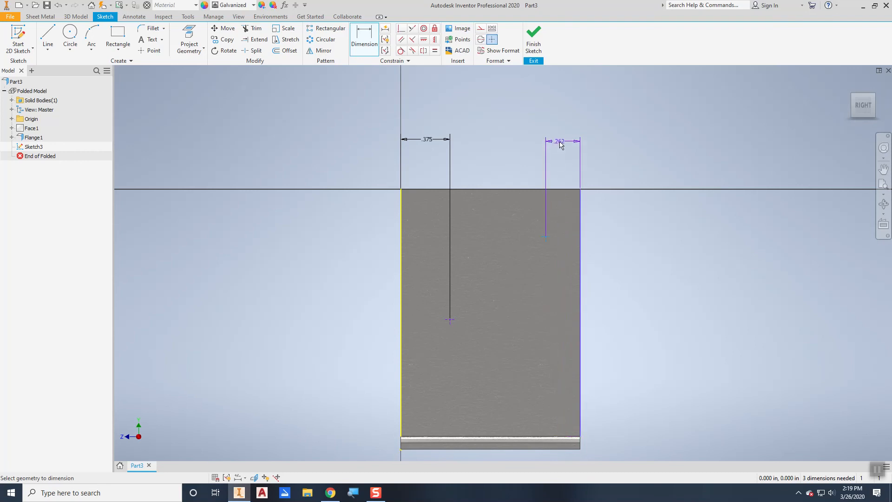
left_click(559, 145)
left_click(427, 139)
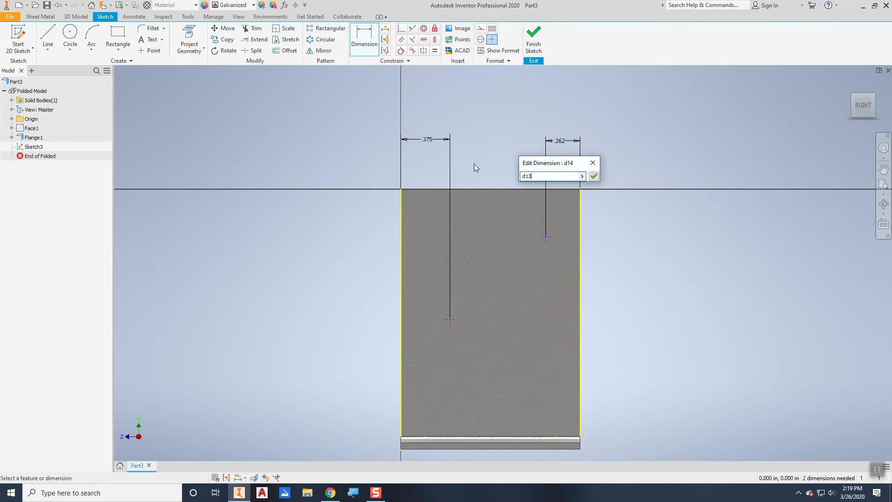
left_click(597, 176)
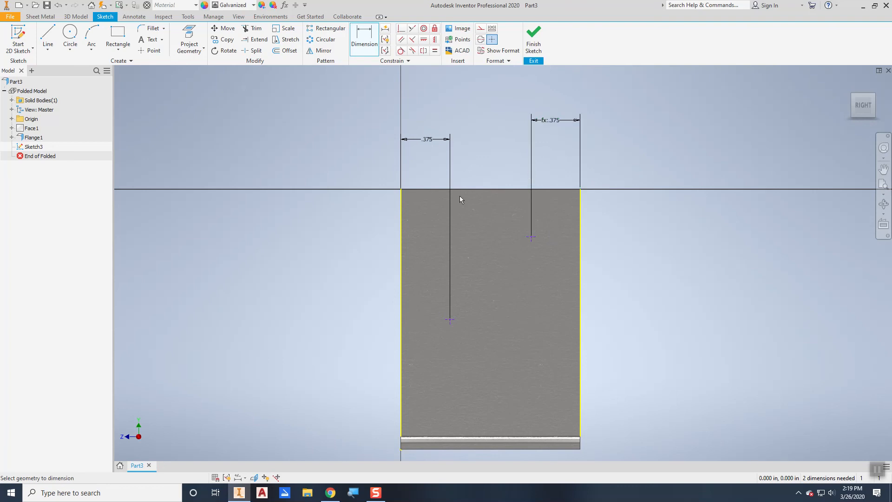
Step: Dimension the upper point from the flange's top edge, linked to the same .375 in dimension (d13)
left_click(473, 189)
left_click(537, 236)
left_click(609, 217)
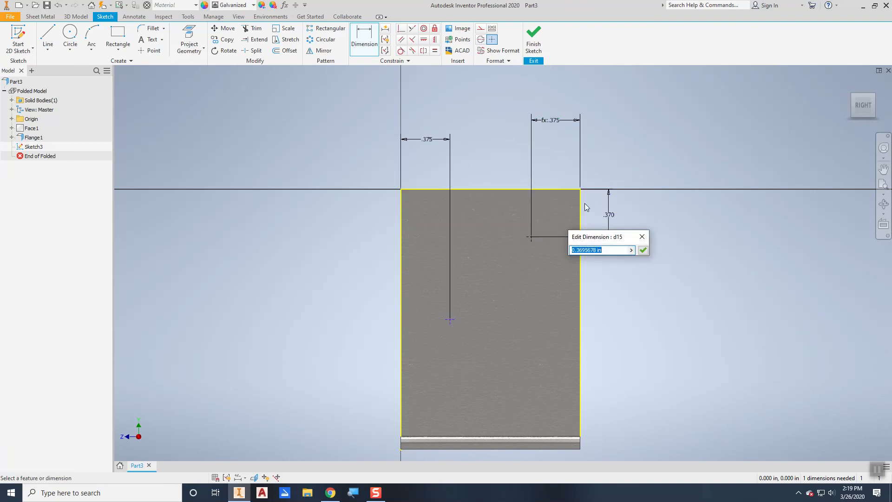
left_click(431, 142)
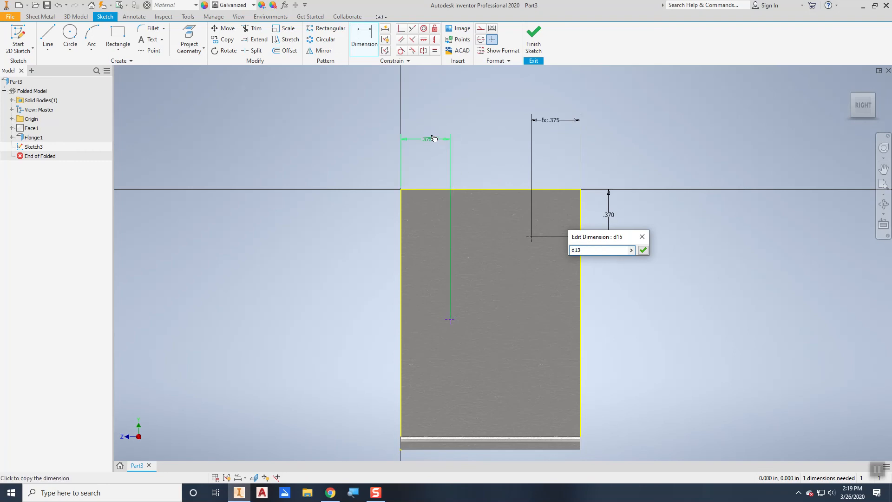
left_click(643, 251)
Step: Dimension the lower point .875 in below the flange's top edge
left_click(436, 189)
left_click(450, 316)
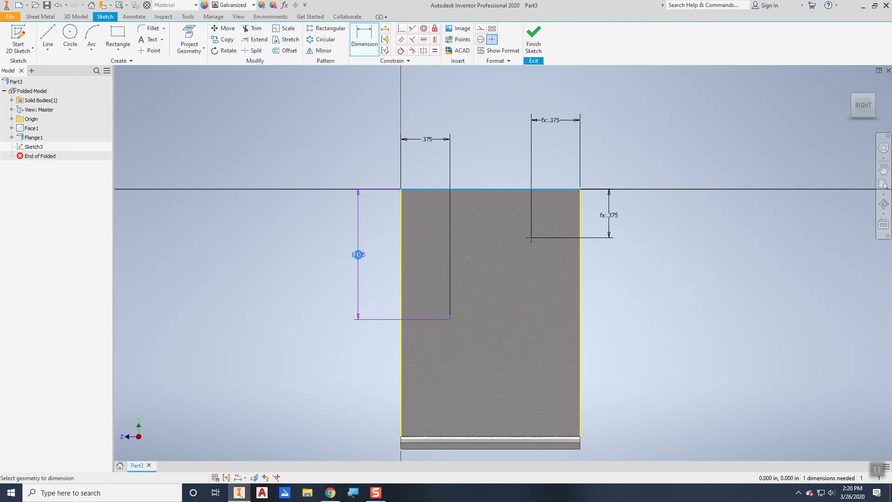
left_click(358, 256)
type(".87")
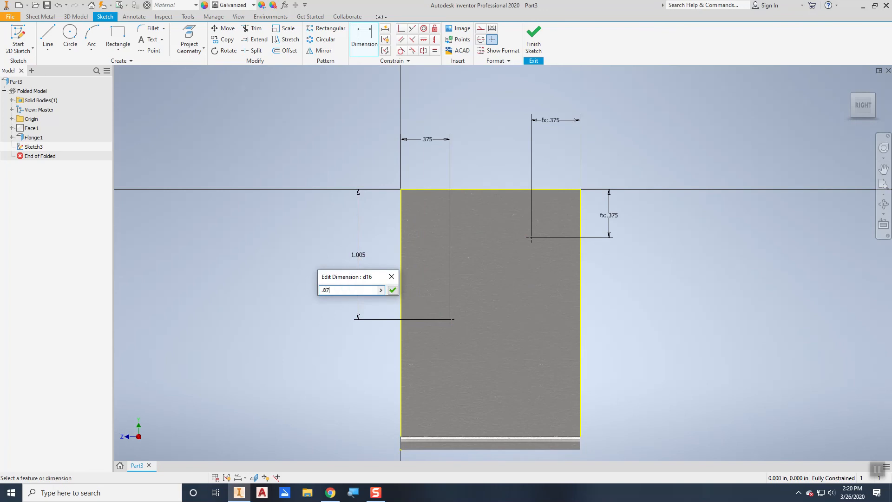
type("5")
key("Return")
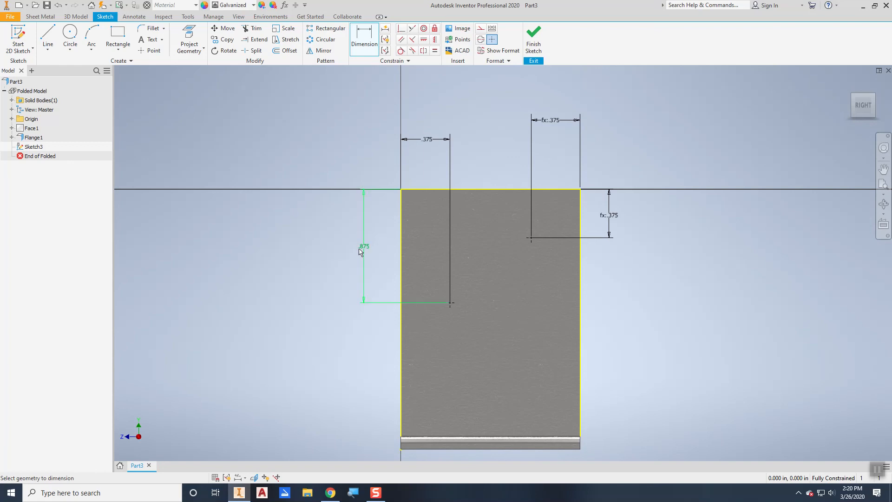
left_click(363, 248)
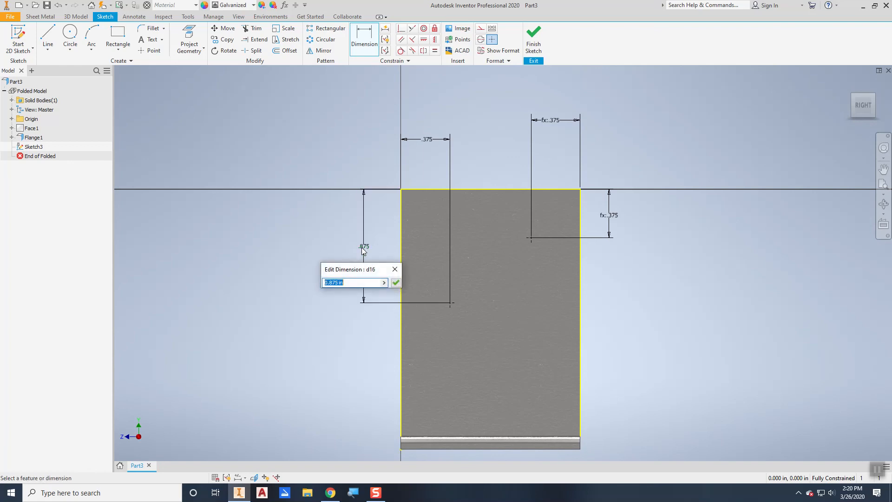
left_click(395, 283)
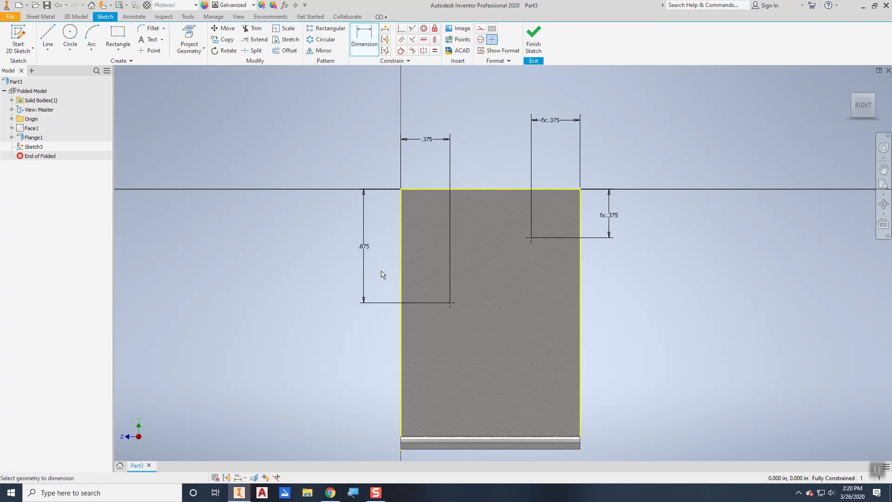
Step: Finish the flange sketch and cut simple 0.156 in diameter through holes at its two points
left_click(536, 46)
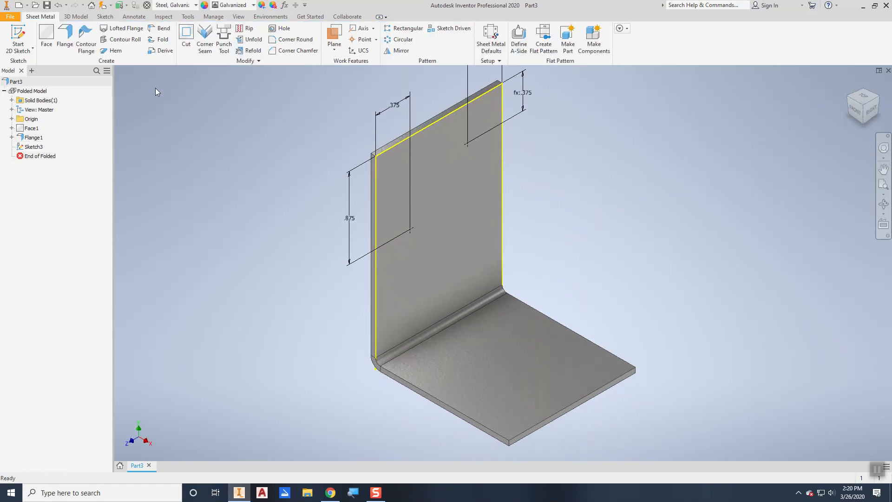
left_click(282, 31)
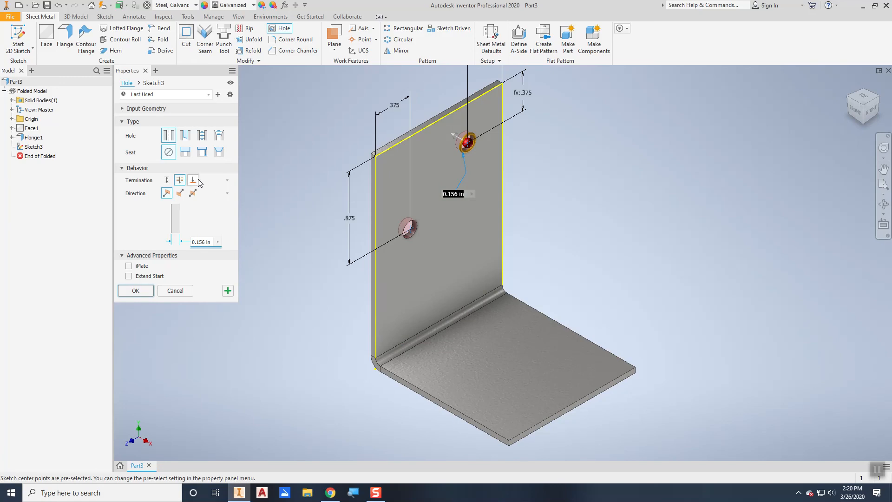
left_click(136, 291)
middle_click_drag(191, 289, 168, 263)
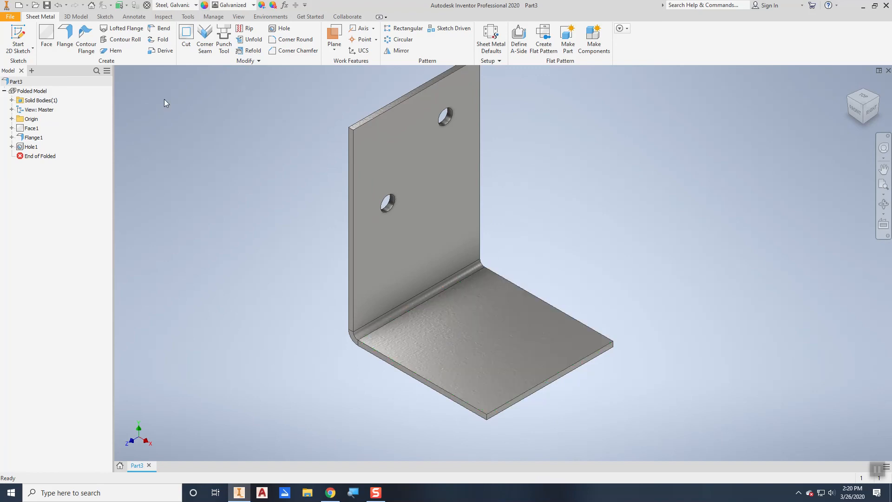
Step: Start a 2D sketch on the horizontal leg's inner face and place two points, one near the front corner and one toward the back edge
left_click(19, 38)
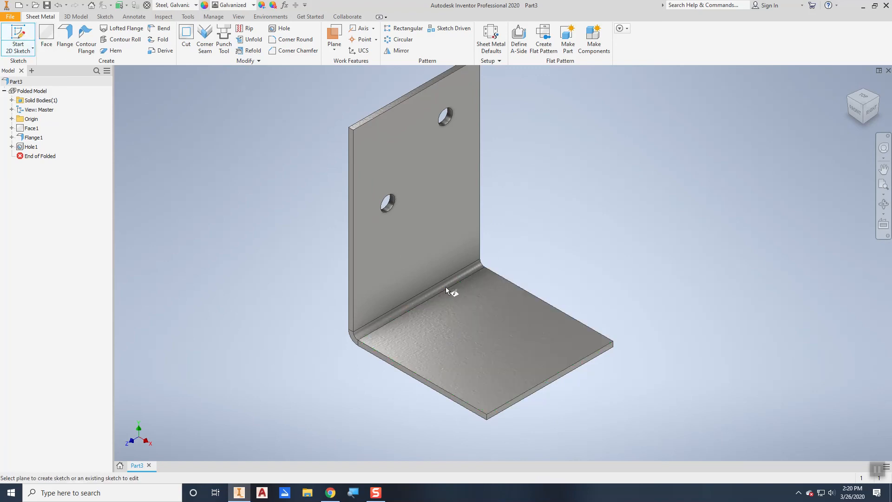
left_click(489, 342)
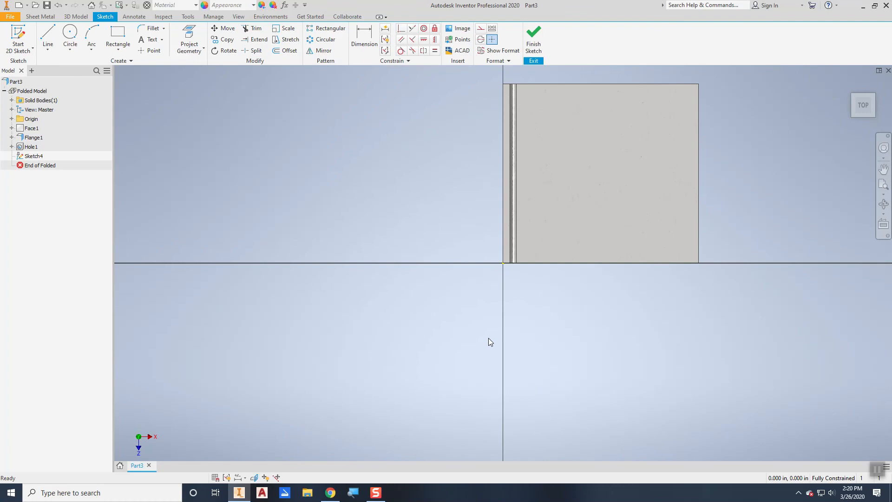
key("F6")
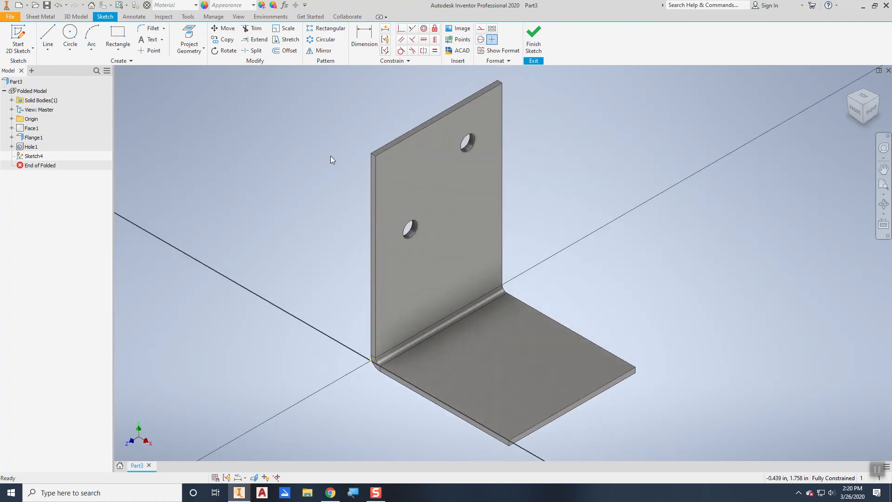
left_click(150, 51)
middle_click_drag(287, 272, 266, 196)
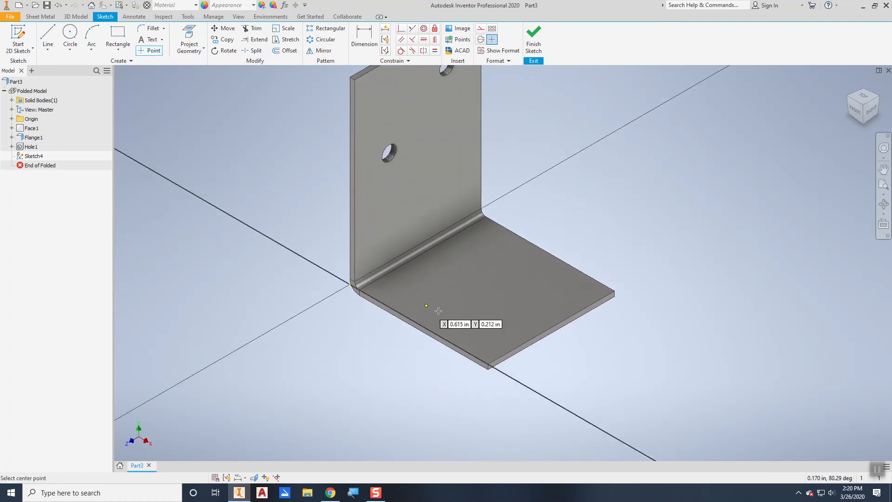
left_click(485, 325)
left_click(512, 263)
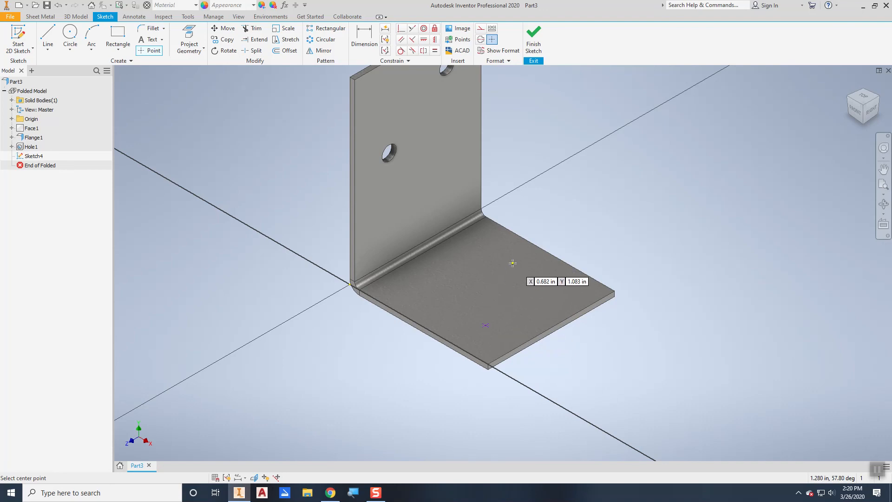
right_click(546, 239)
left_click(609, 207)
Step: Dimension the front point from the horizontal leg's front side edge, linked to d13 (.375 in)
left_click(371, 41)
left_click(451, 348)
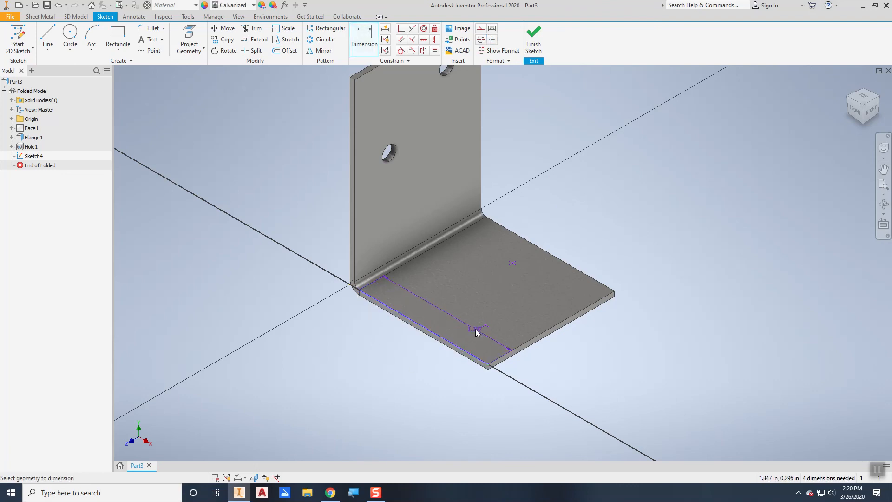
left_click(485, 325)
left_click(539, 376)
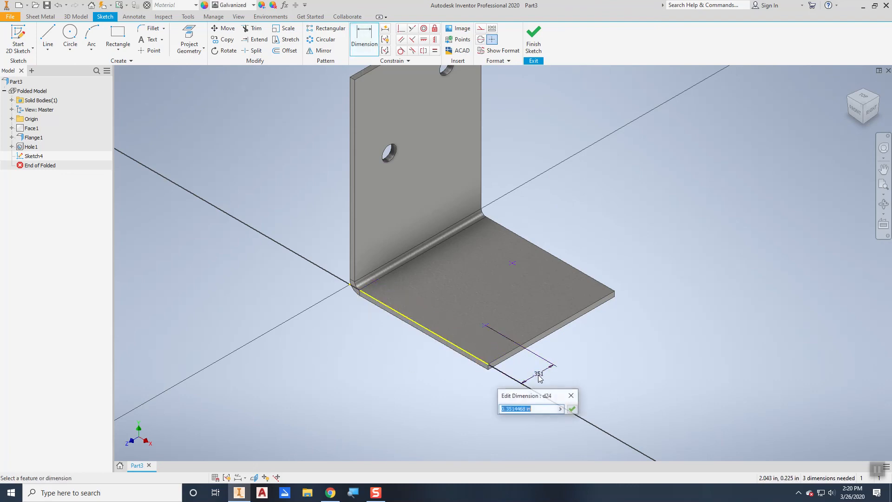
type("d13")
key("Return")
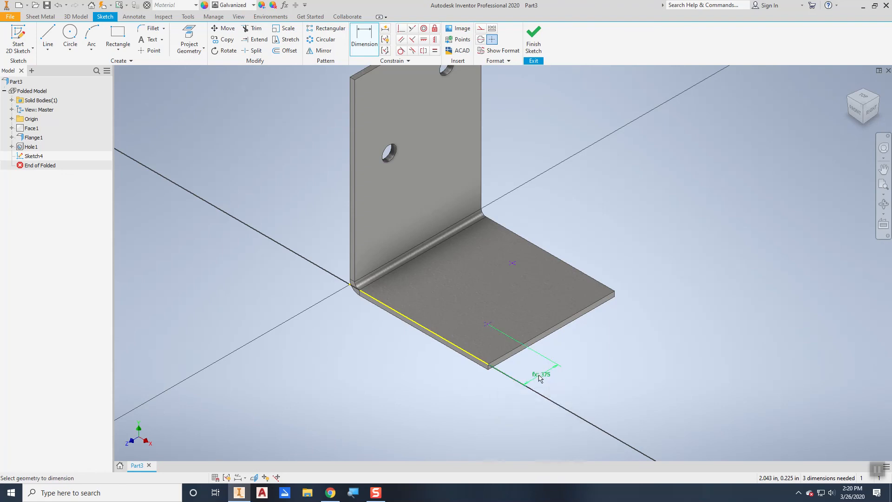
Step: Dimension the back point from the horizontal leg's back side edge, linked to d13 (.375 in)
left_click(581, 270)
left_click(513, 263)
left_click(636, 337)
type("d")
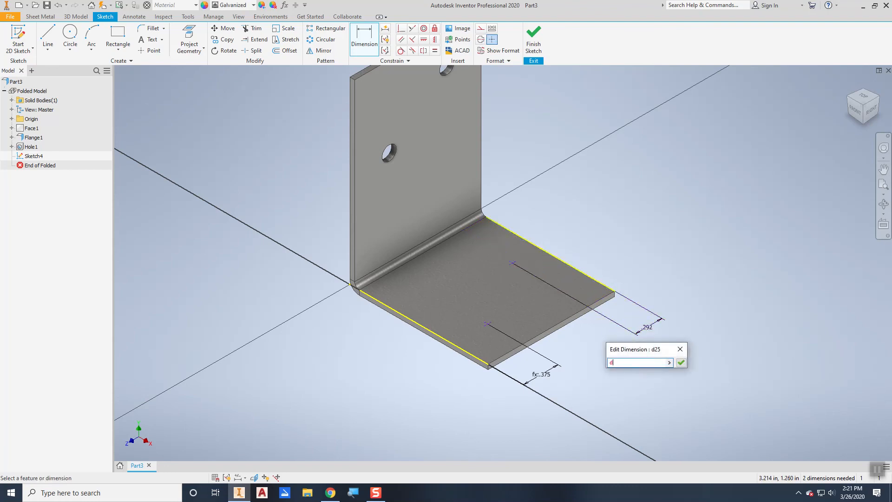
type("13")
key("Return")
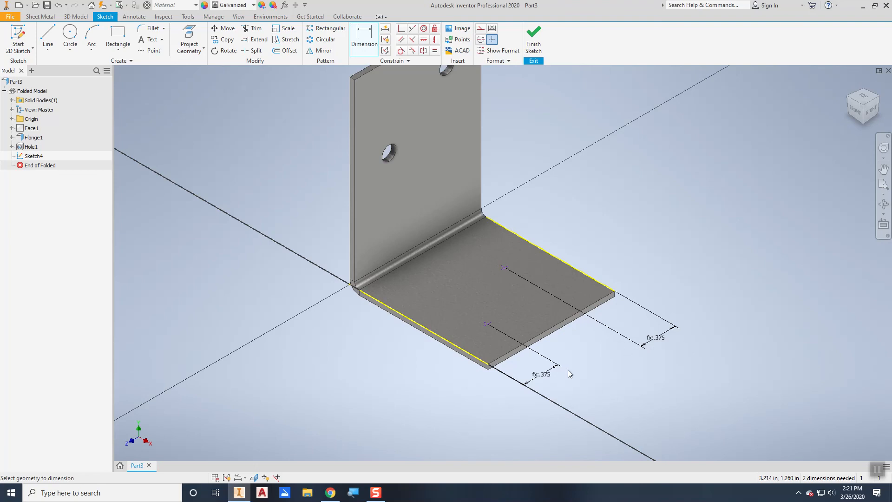
Step: Dimension the front point from the horizontal leg's free end edge, linked to d13 (.375 in)
left_click(512, 348)
left_click(488, 324)
left_click(431, 380)
type("d")
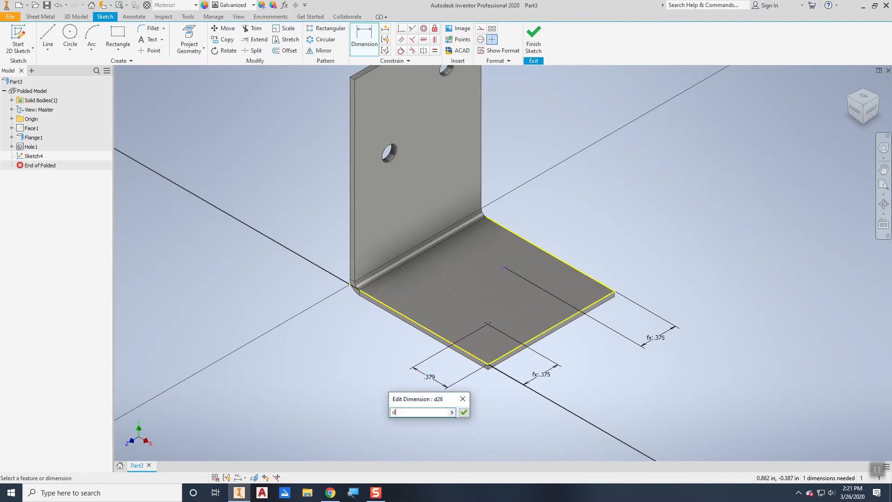
type("13")
key("Return")
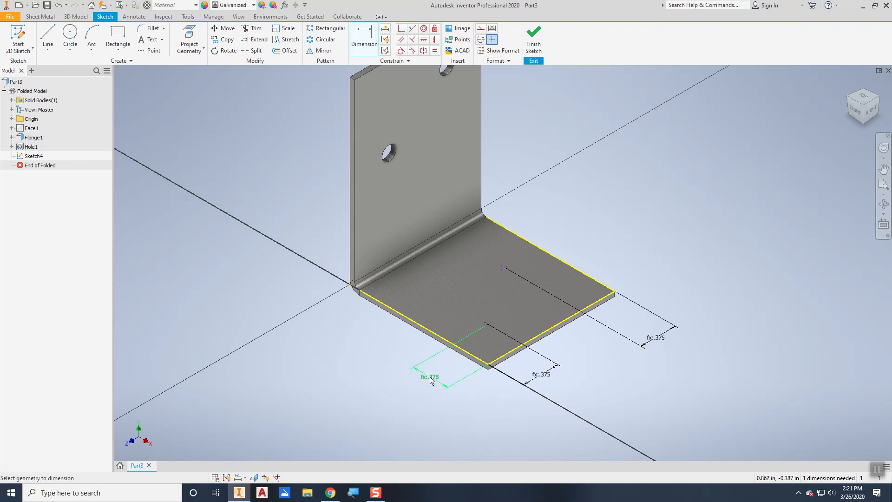
Step: Dimension the back point from the horizontal leg's free end edge, linked to d16 (.875 in)
left_click(572, 316)
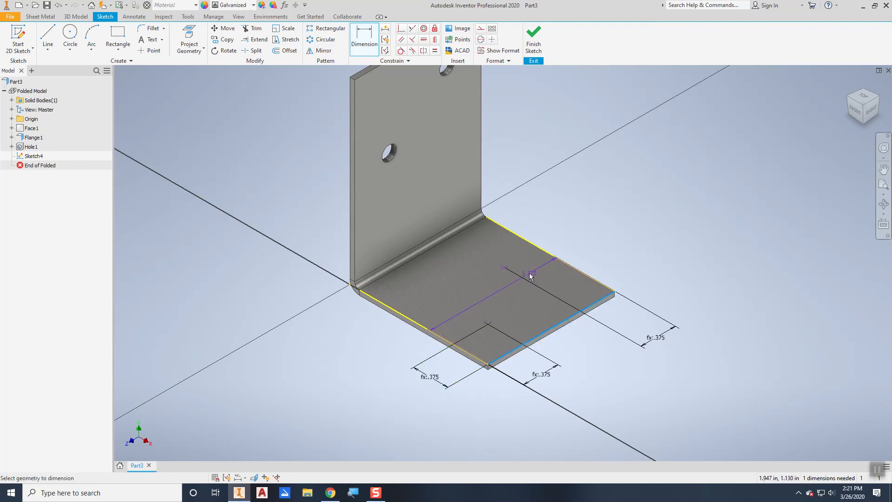
left_click(505, 268)
left_click(613, 251)
type("d")
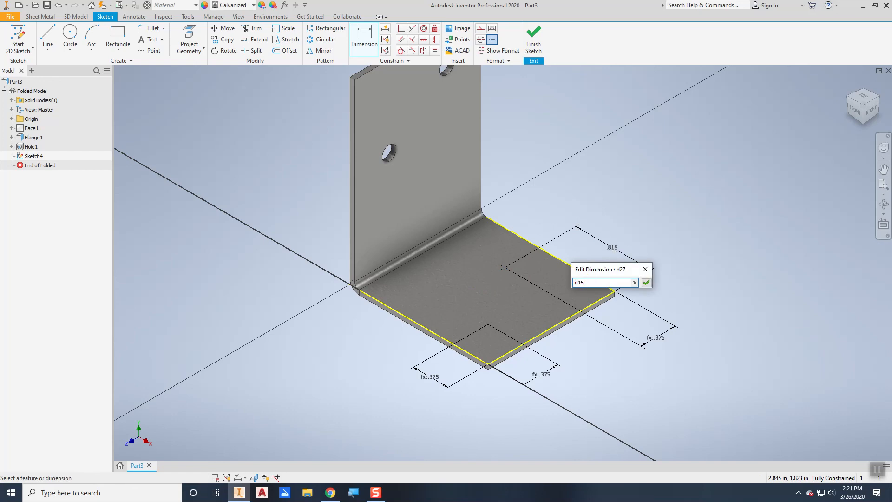
type("16")
key("Return")
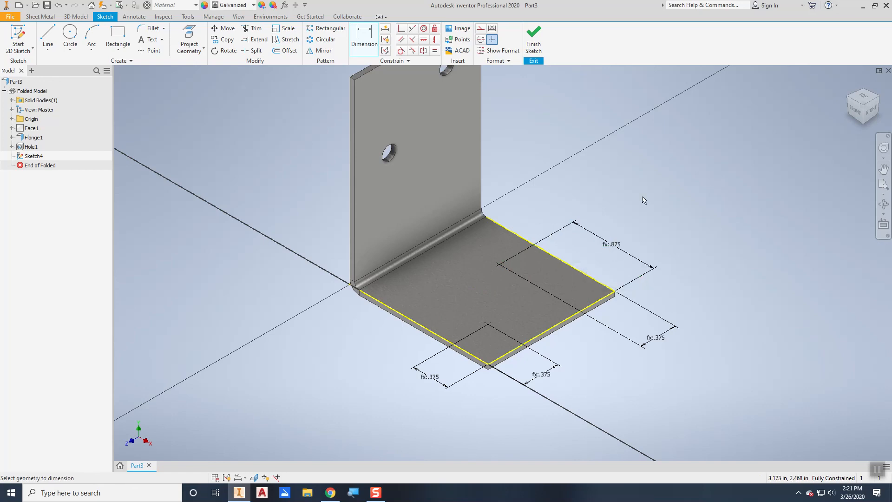
Step: Finish the horizontal leg's sketch and cut simple 0.156 in diameter through holes at its two points
left_click(534, 38)
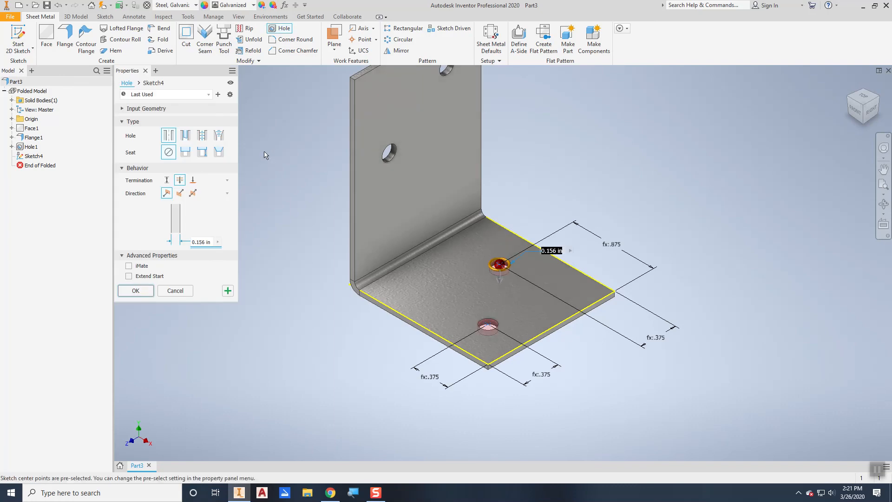
left_click(136, 291)
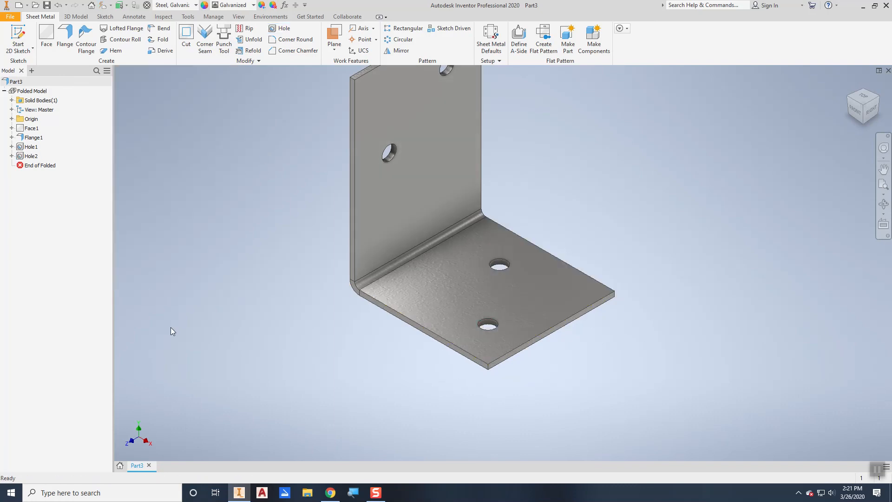
scroll(214, 325, "down", 2)
scroll(214, 349, "up", 2)
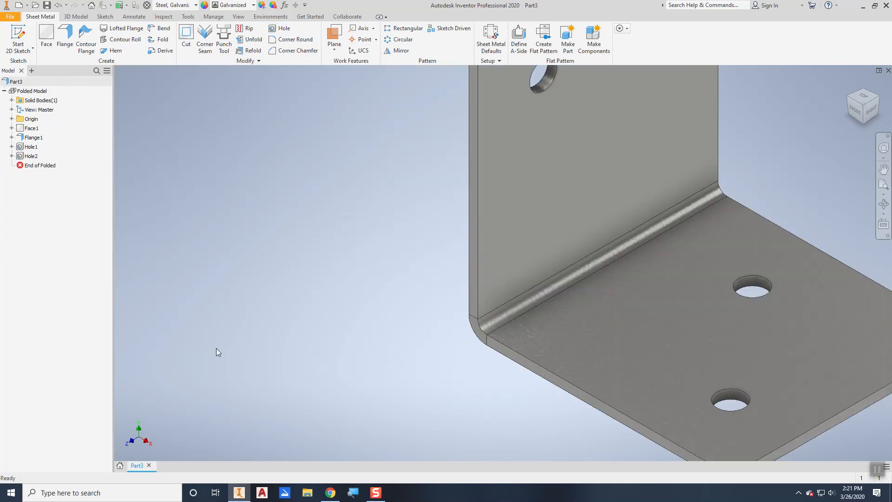
scroll(219, 344, "down", 3)
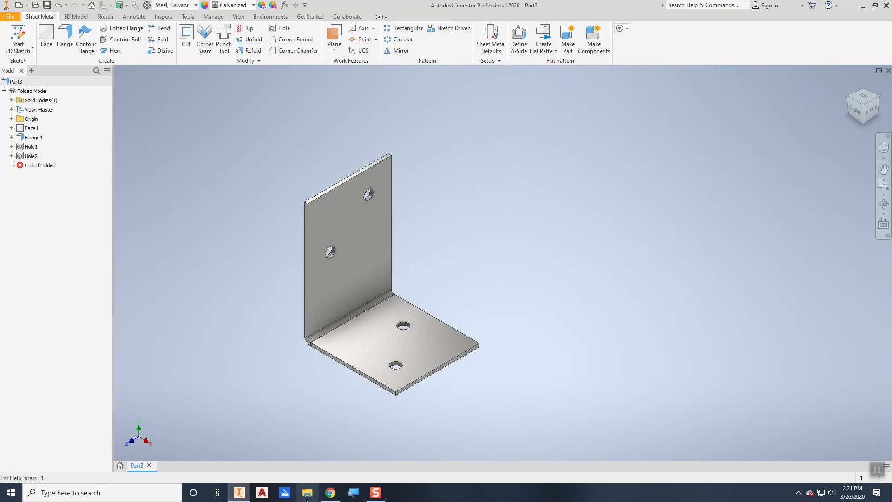
Step: Switch to Chrome, check the corner shape in the Simpson Strong-Tie A Angle product photo, and return to Inventor
left_click(330, 493)
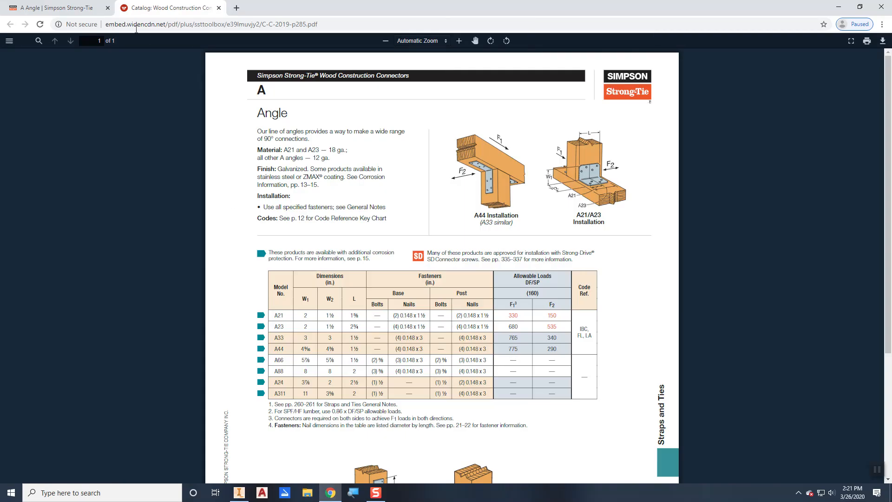
left_click(82, 10)
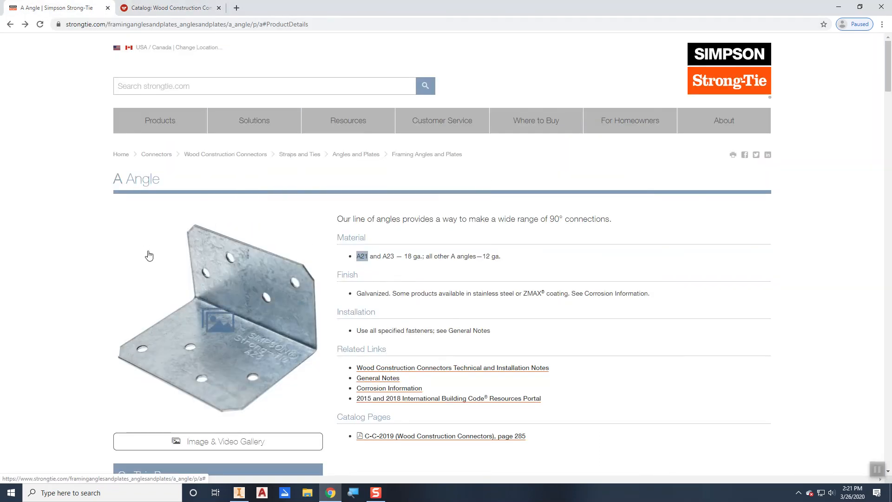
key("alt+Tab")
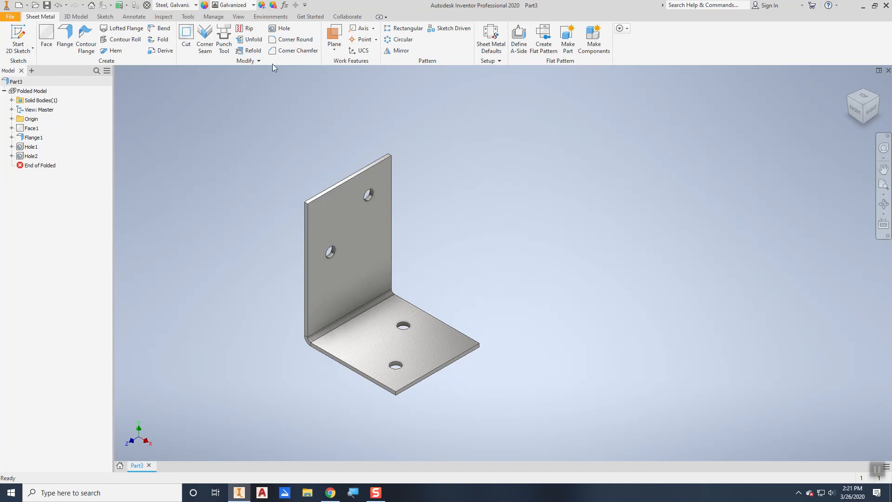
Step: Add 0.25 in corner chamfers to the four outer corners of the vertical and horizontal legs
left_click(296, 50)
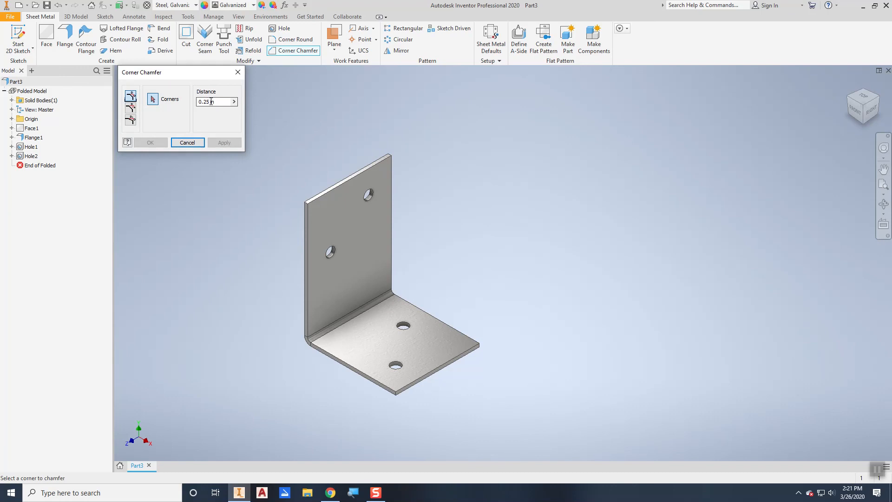
left_click(311, 203)
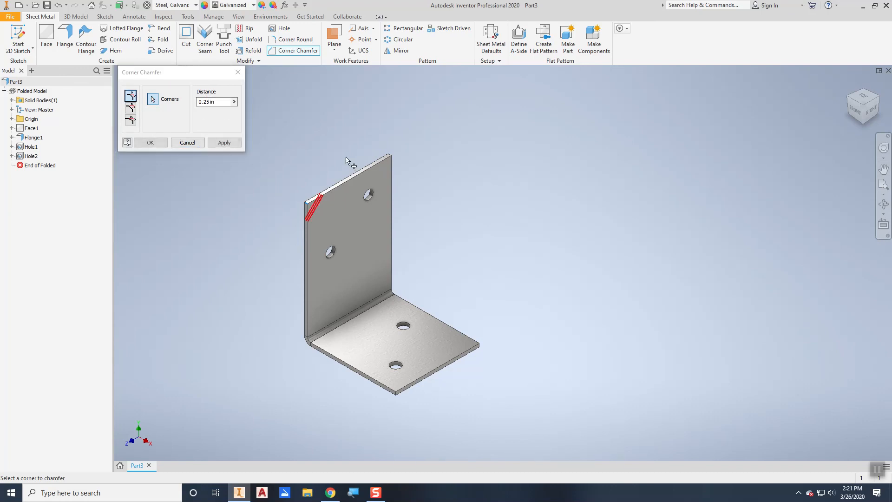
left_click(391, 155)
left_click(479, 344)
left_click(395, 393)
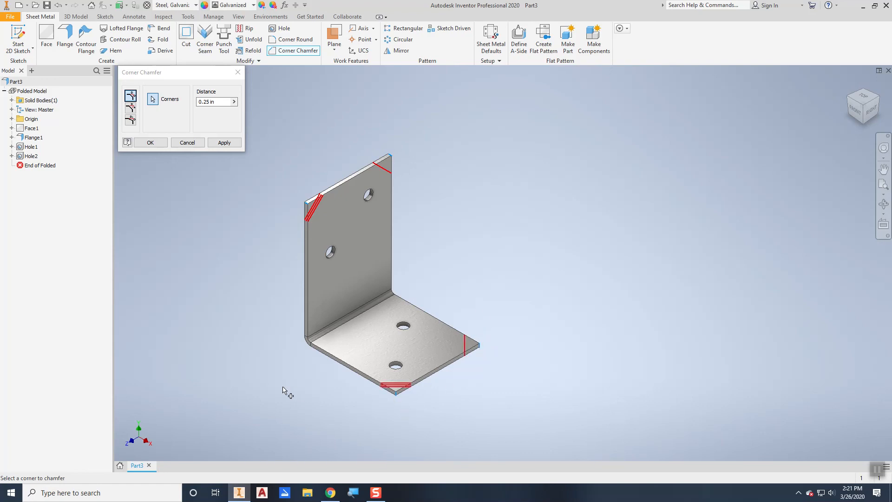
left_click(150, 144)
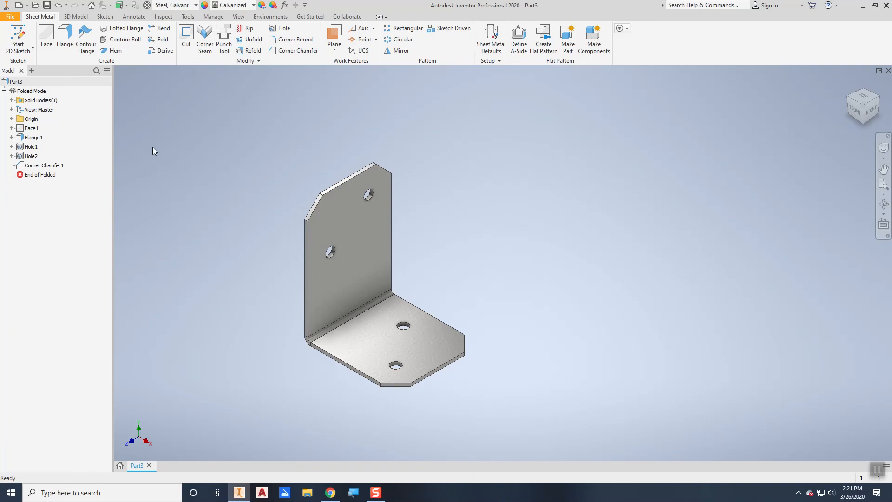
key("F6")
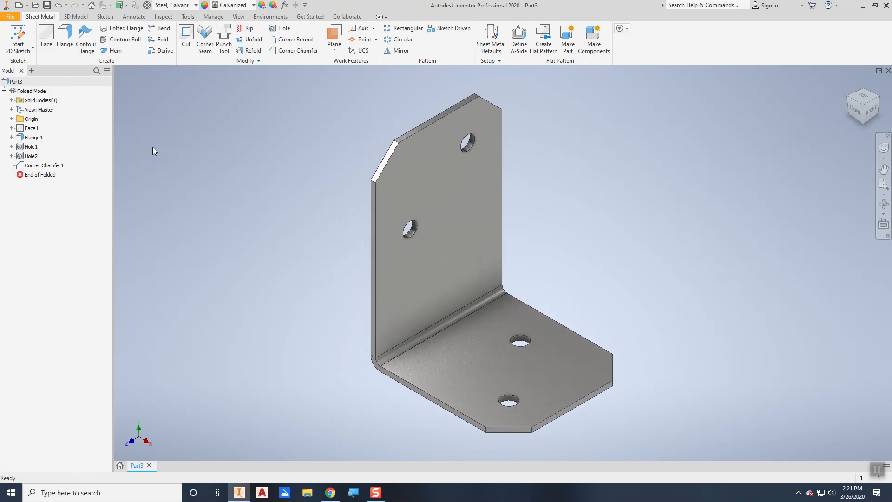